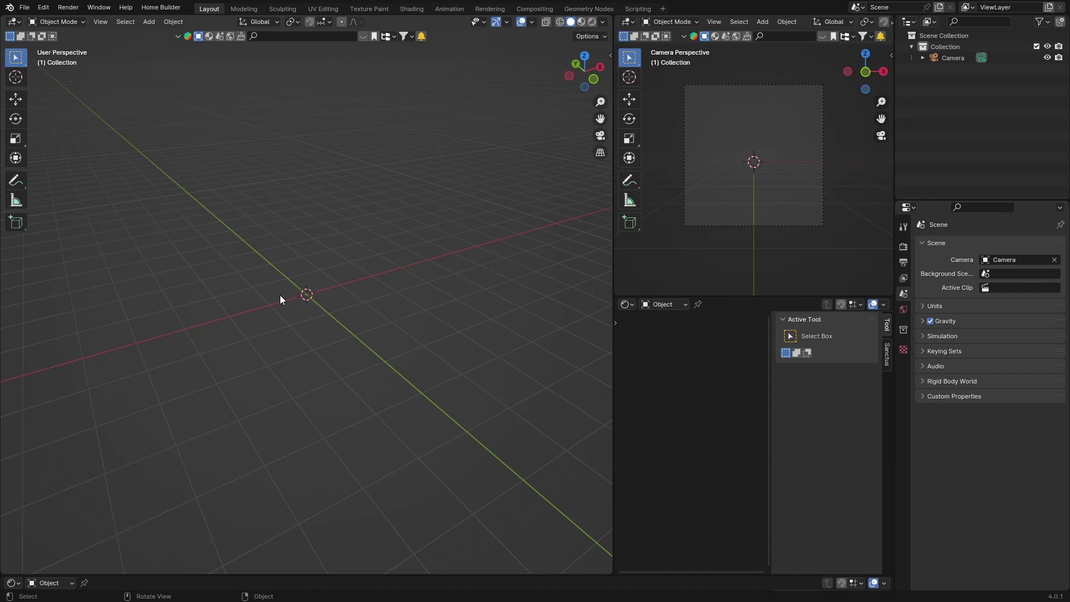
Step: Browse the Sanctus Library's Emission and Buildings material categories in the viewport side panel
left_click(611, 56)
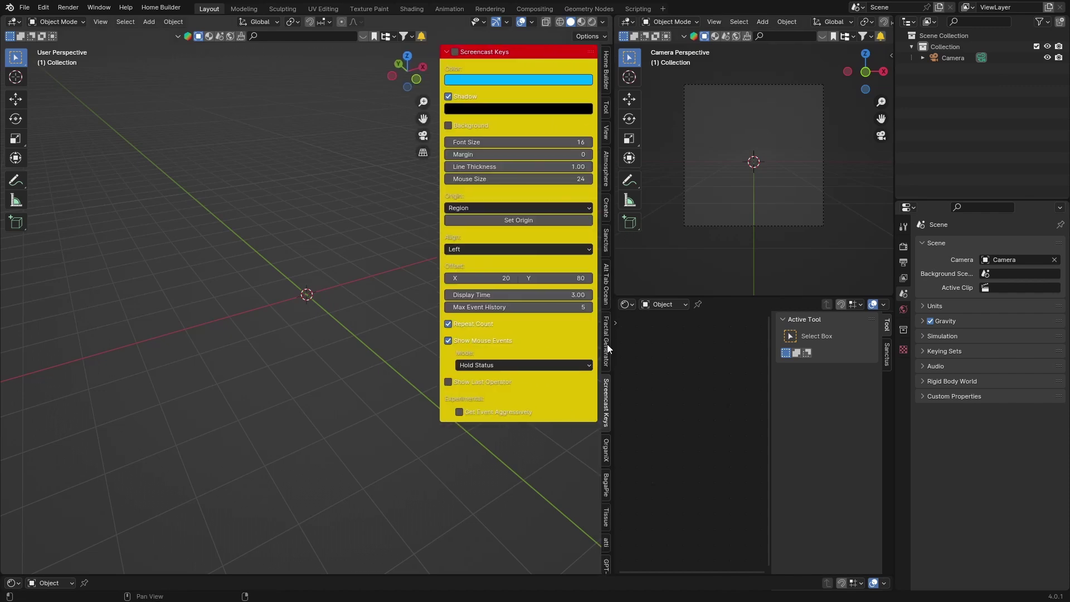
left_click(606, 239)
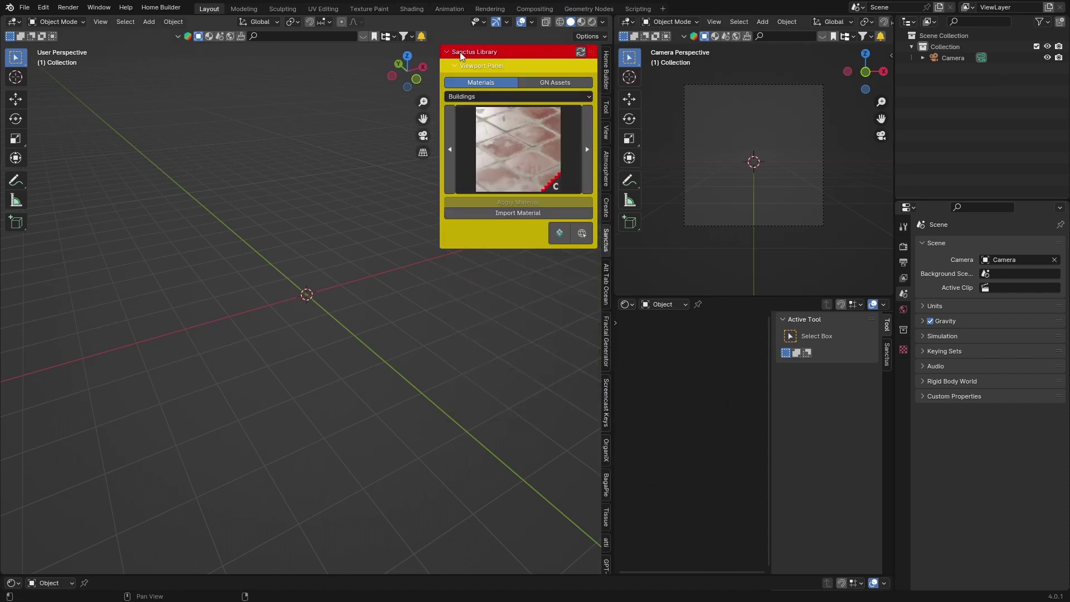
left_click(504, 96)
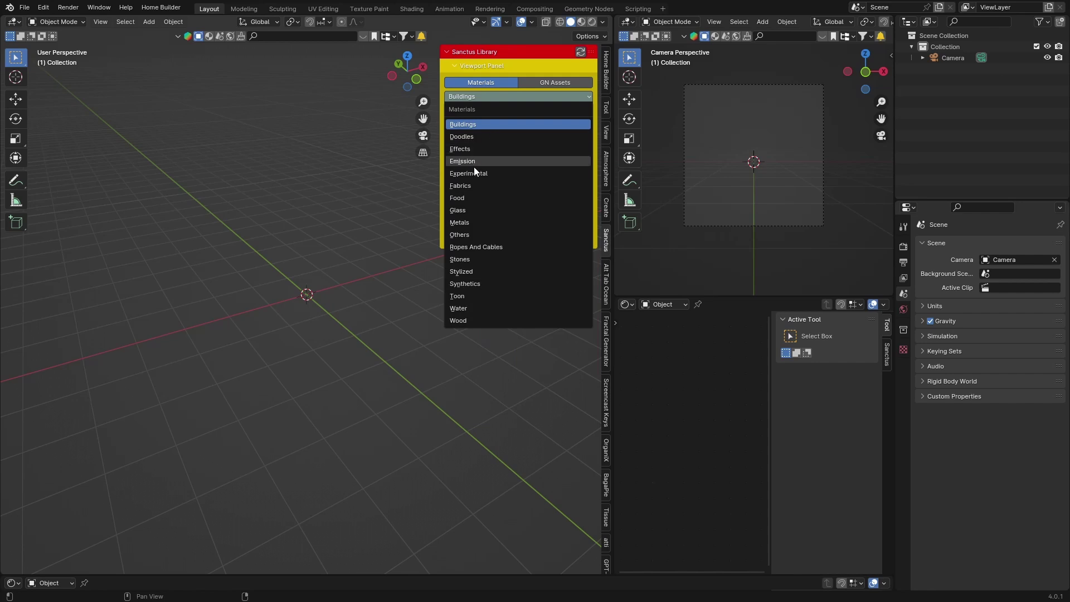
left_click(474, 164)
left_click(489, 135)
left_click(521, 93)
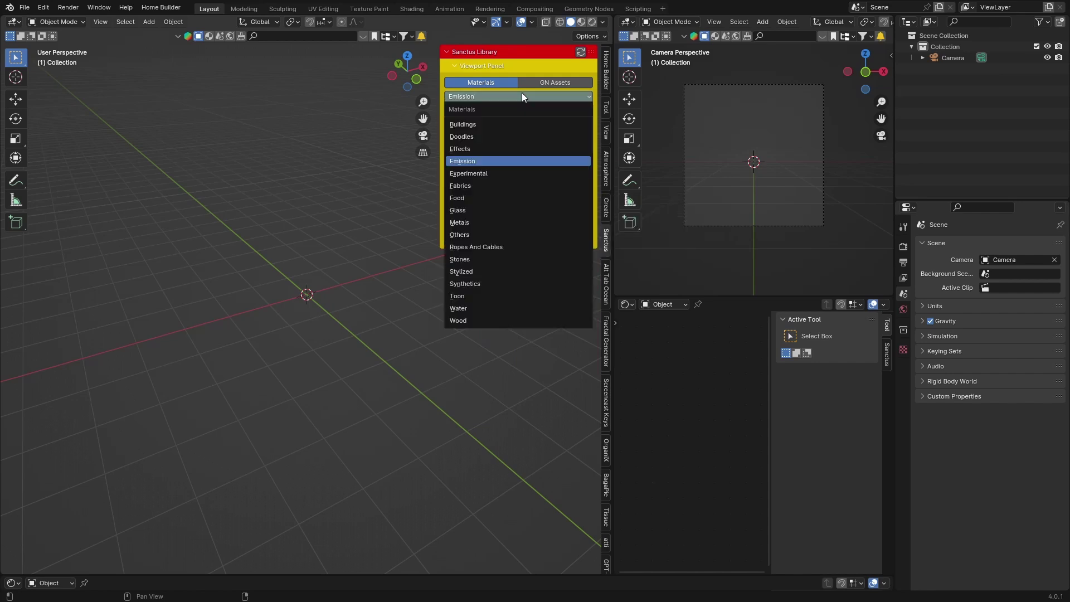
left_click(500, 124)
left_click(499, 123)
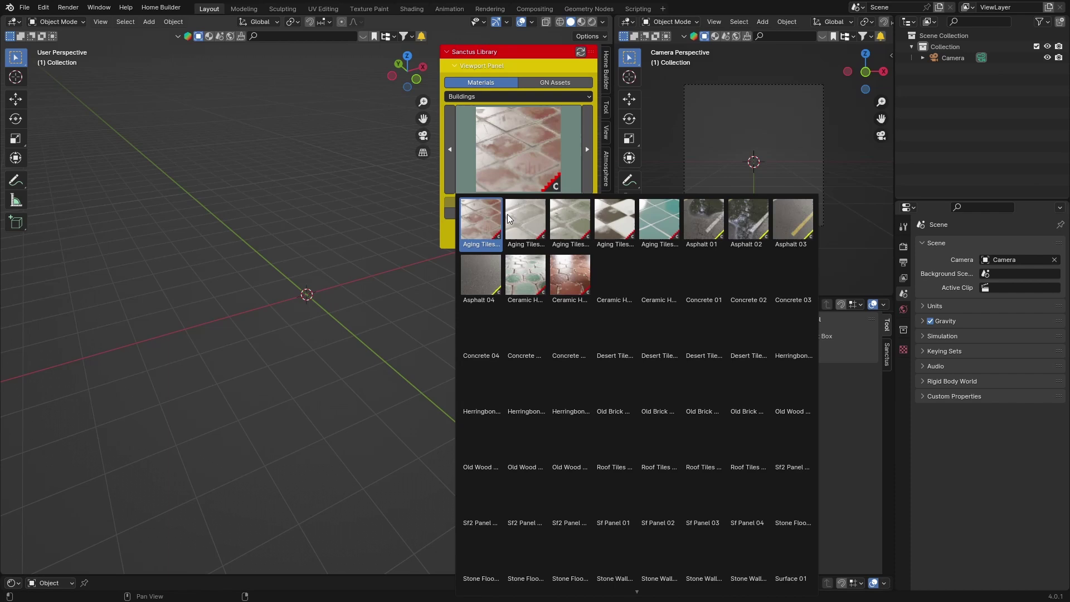
left_click(497, 97)
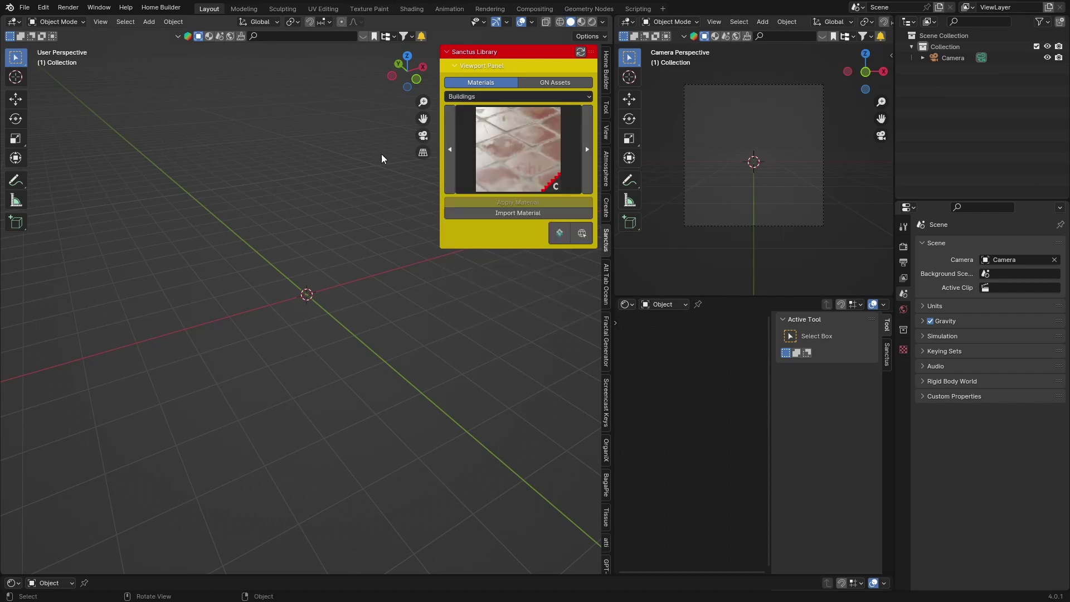
left_click_drag(442, 130, 599, 130)
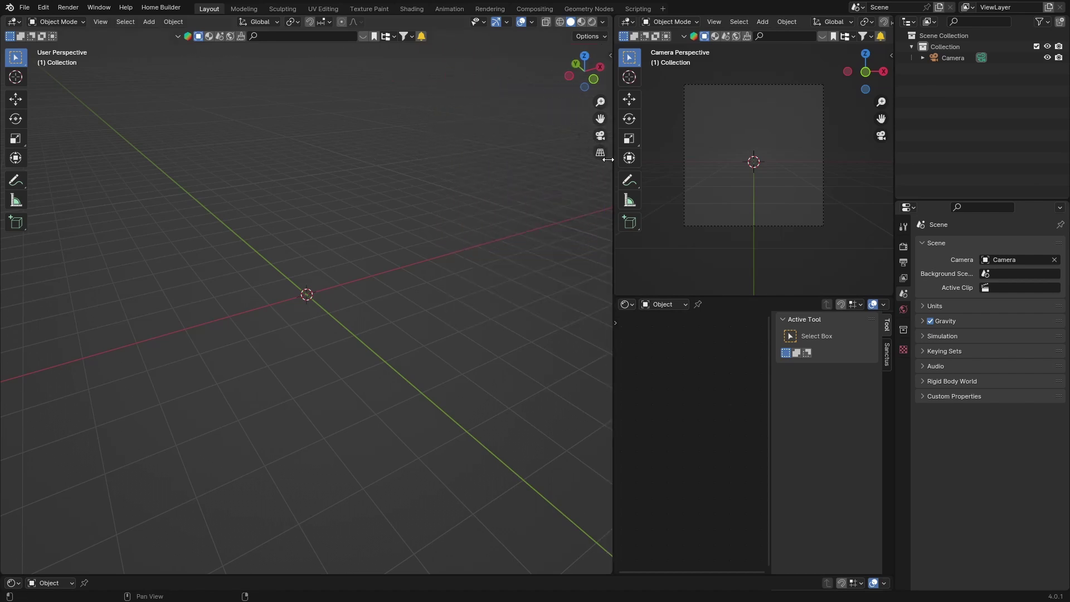
Step: Enable the Node Wrangler add-on in Preferences and save the preferences
left_click(43, 9)
left_click(72, 151)
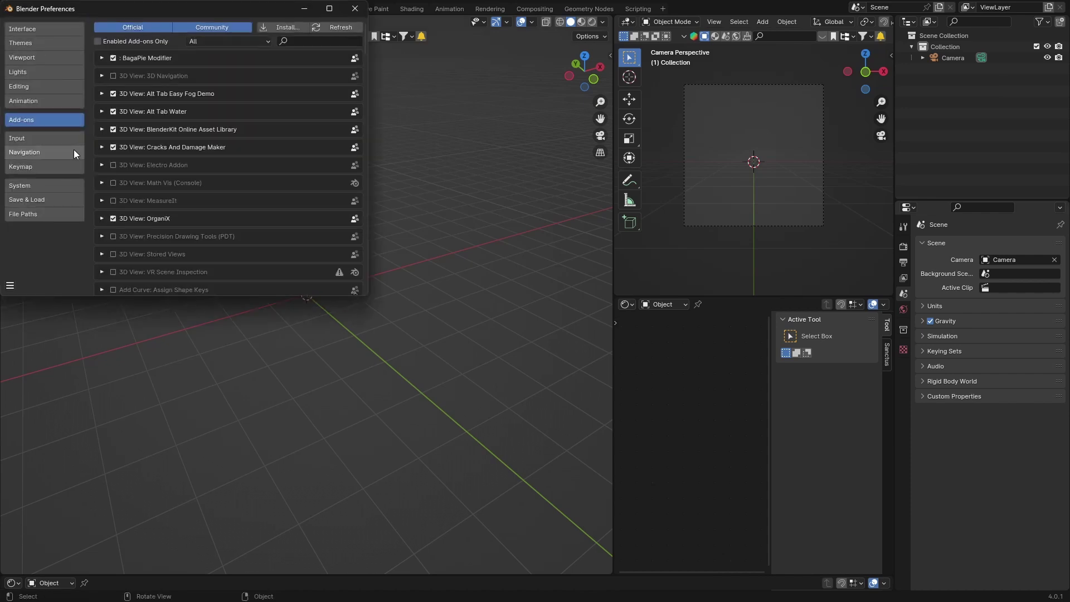
left_click(298, 40)
type("node")
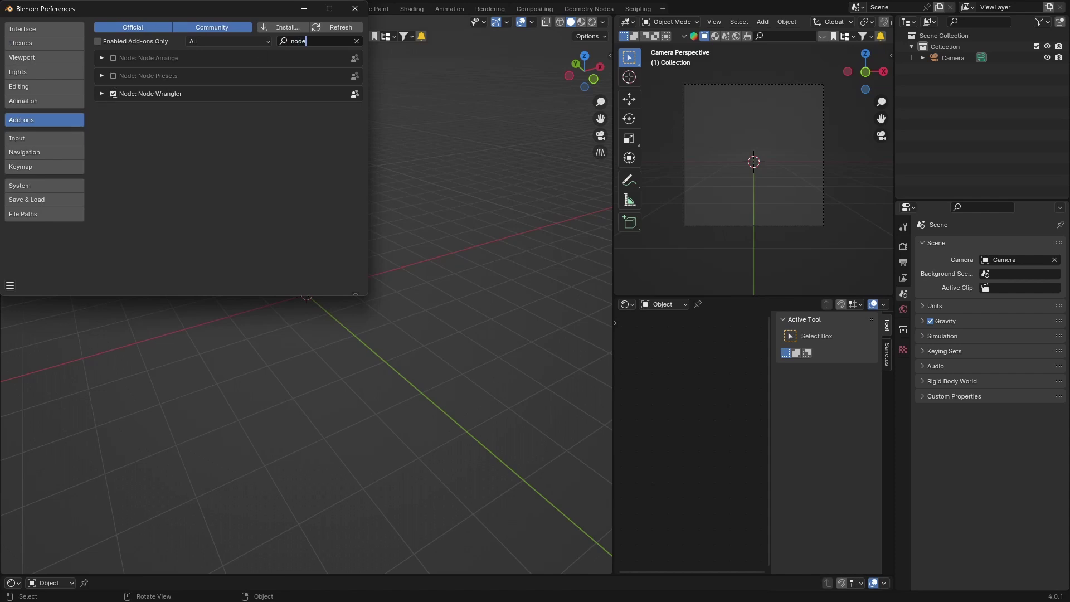
left_click(102, 93)
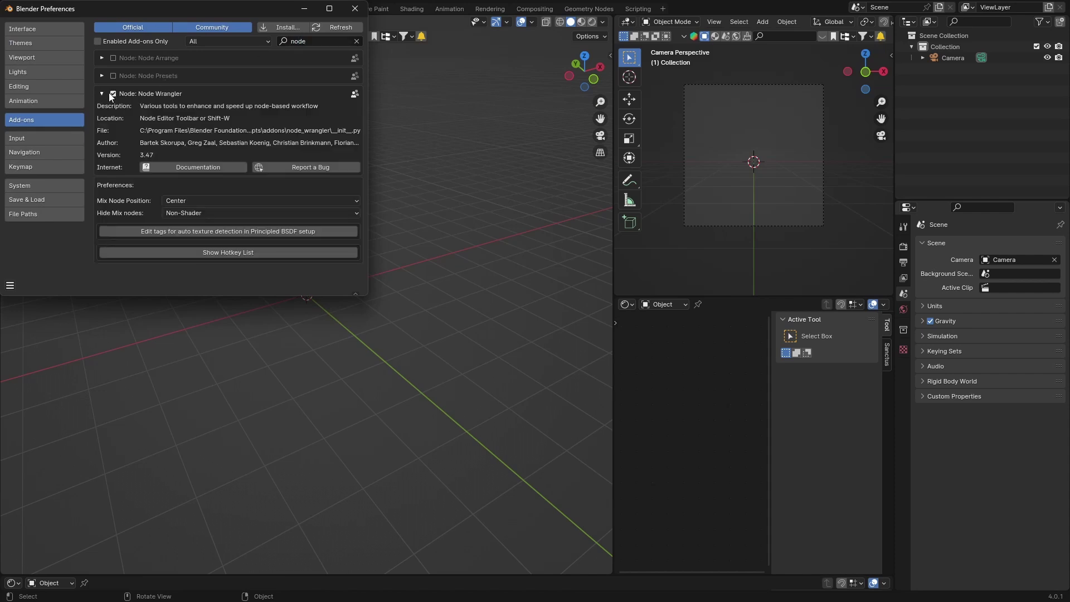
left_click(13, 286)
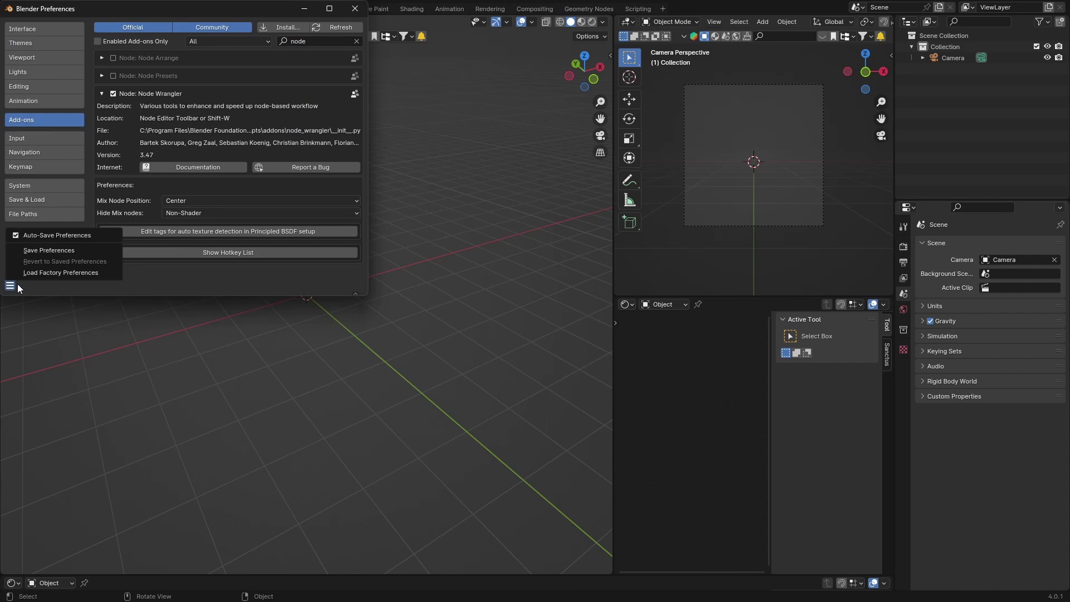
left_click(55, 251)
left_click(355, 9)
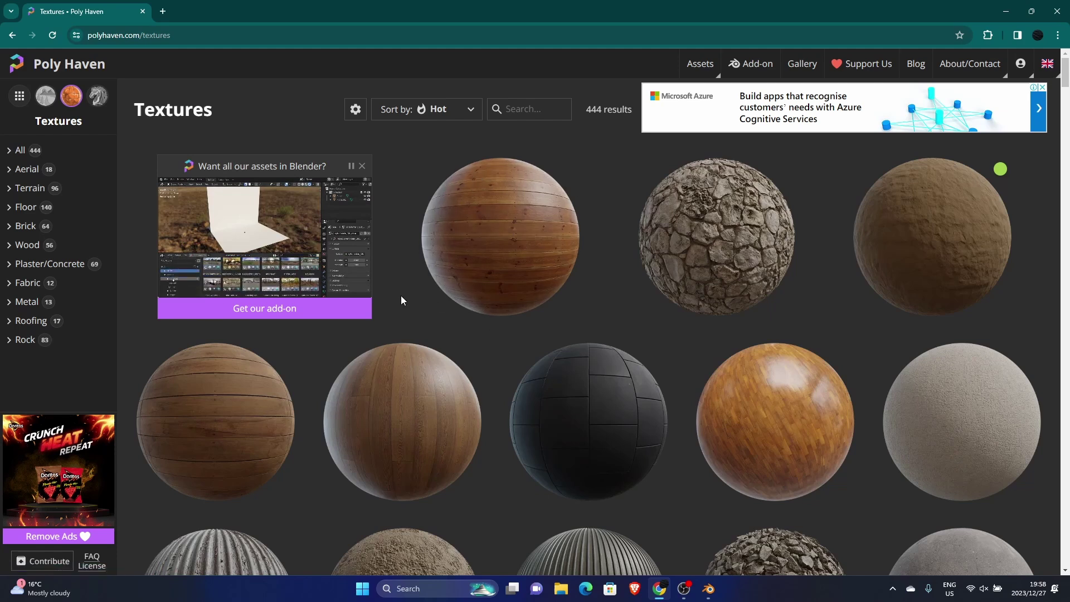
Step: Browse Poly Haven textures via the Metal and Aerial categories and open Coast Sand Rocks 02
scroll(400, 296, "down", 4)
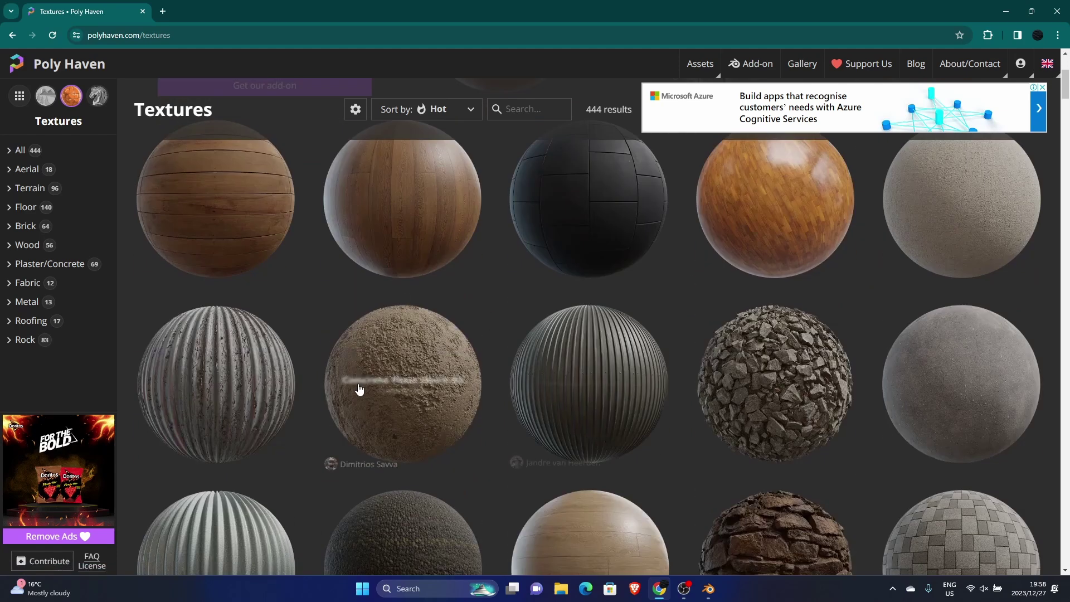
scroll(413, 378, "down", 3)
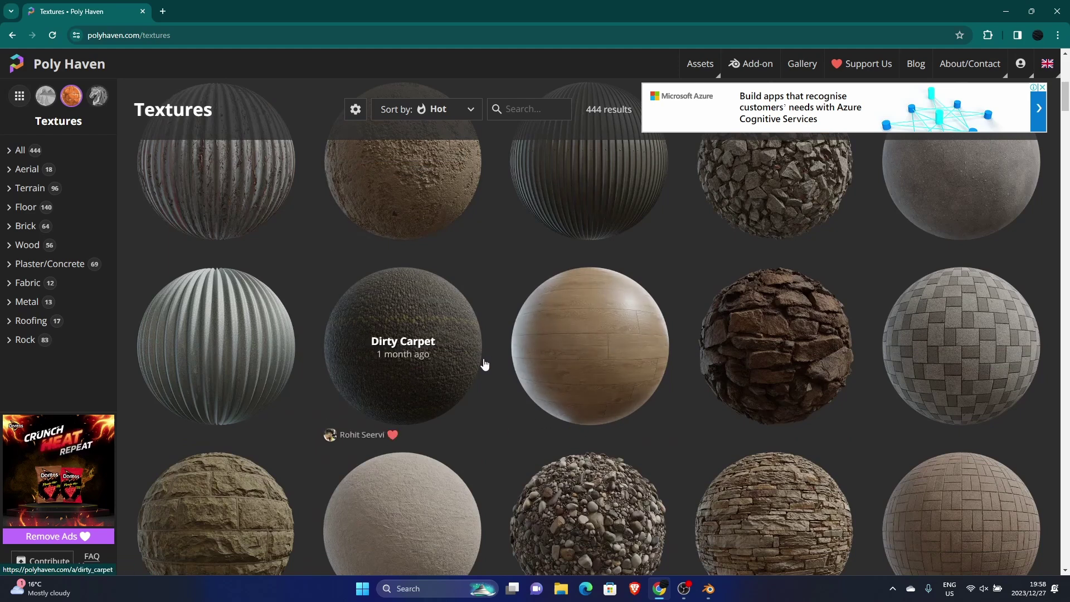
scroll(485, 363, "down", 3)
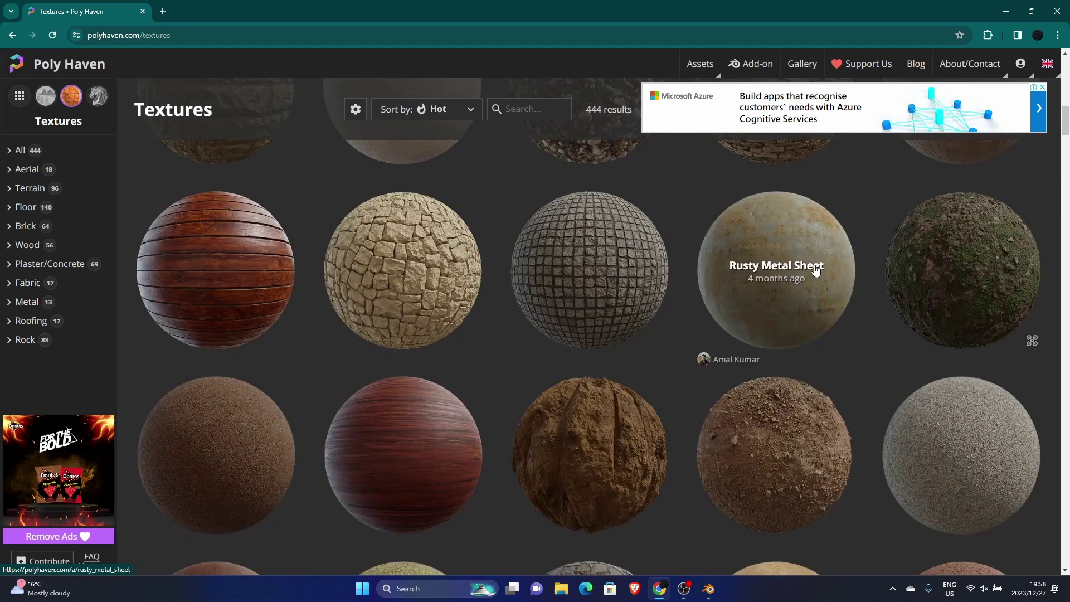
scroll(513, 292, "down", 3)
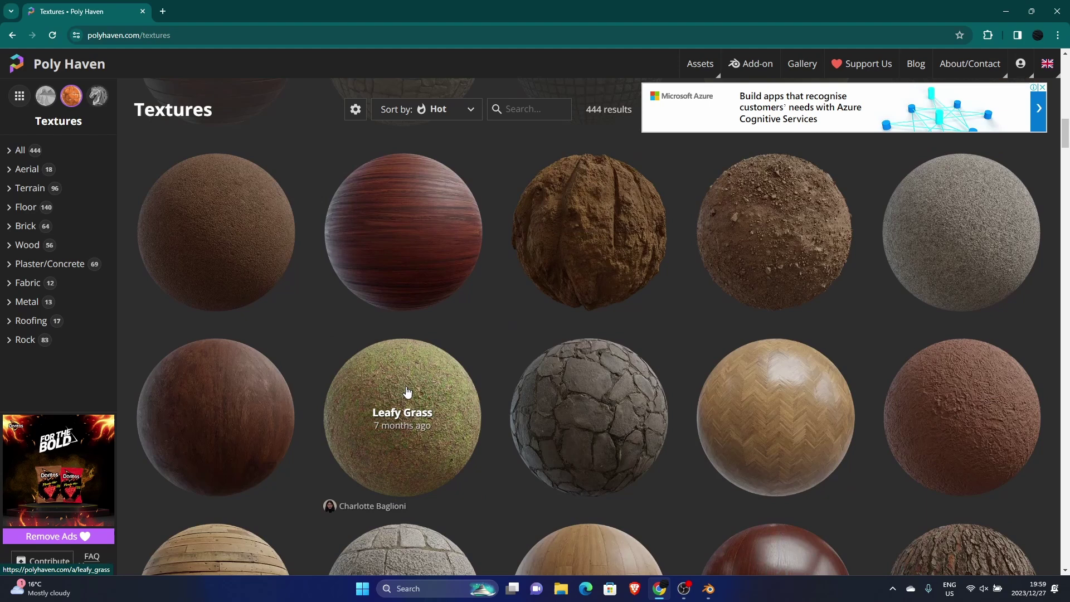
scroll(402, 393, "down", 4)
scroll(399, 393, "down", 5)
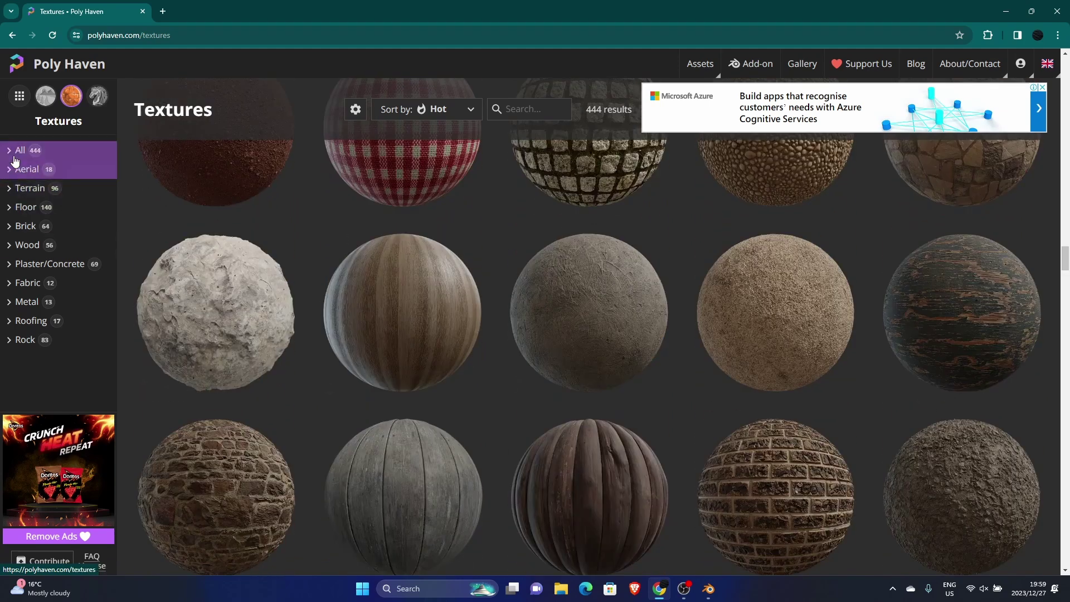
left_click(34, 307)
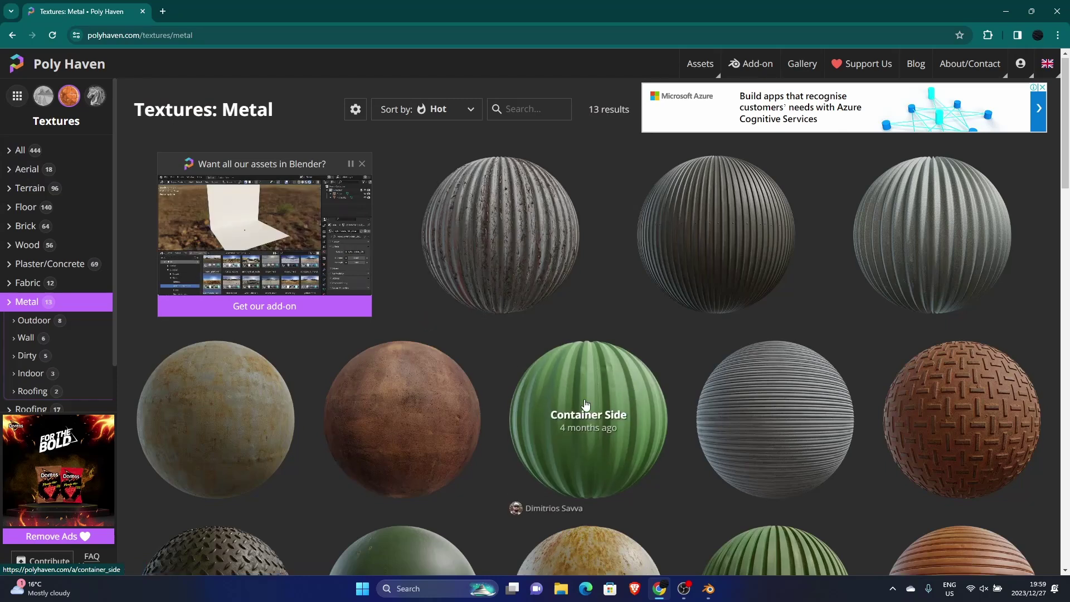
scroll(585, 403, "down", 4)
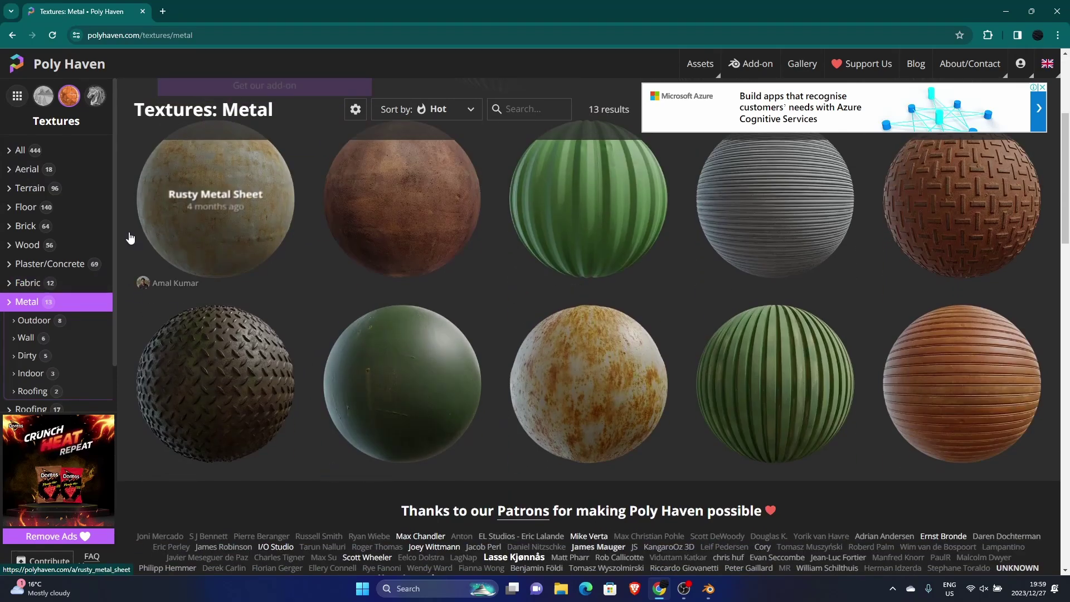
left_click(28, 169)
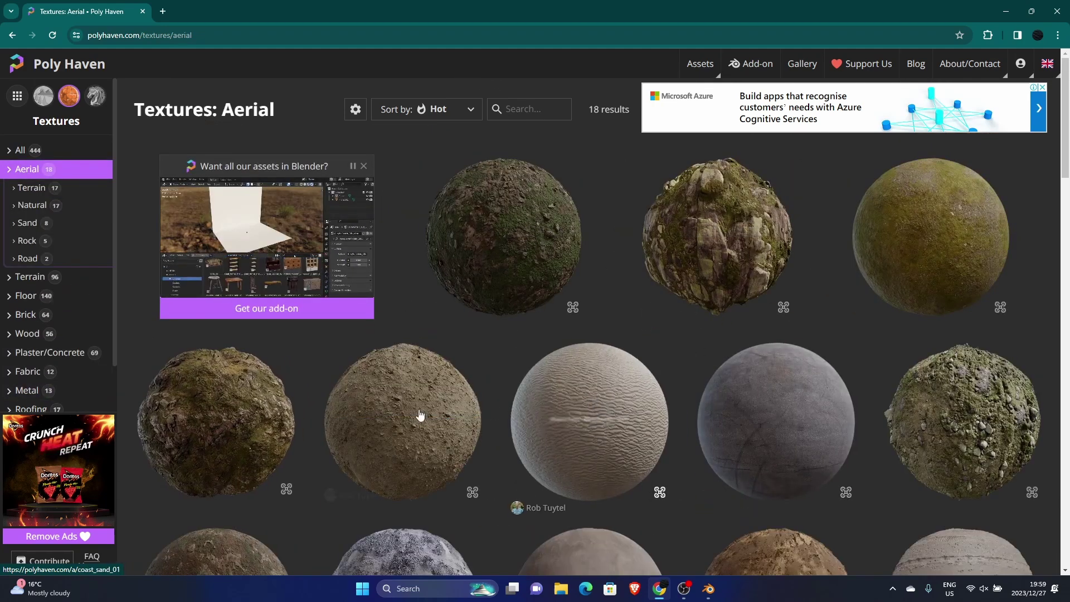
left_click(506, 206)
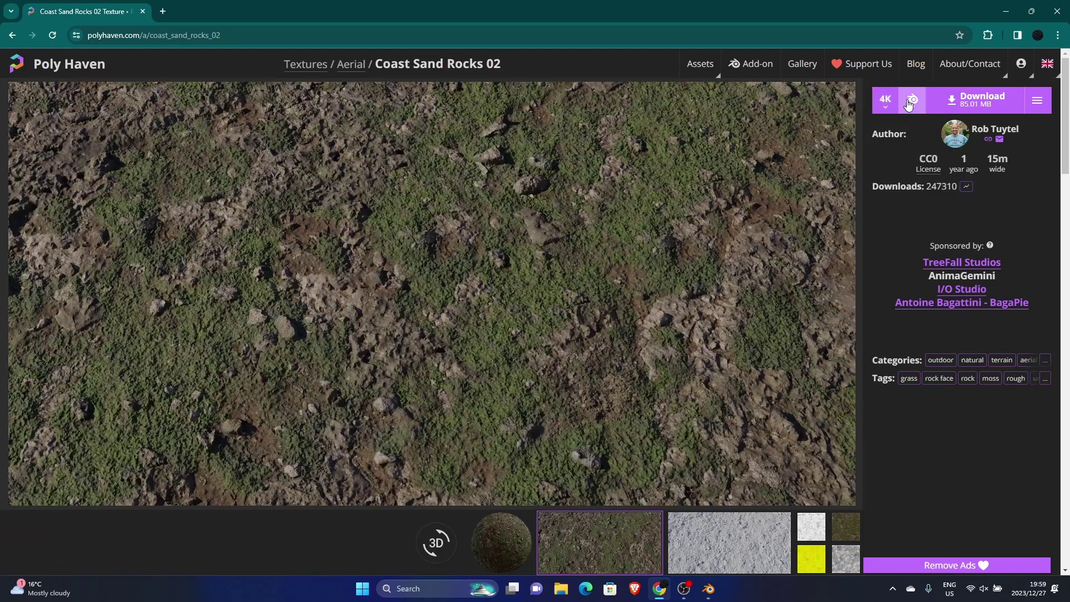
Step: Choose a ZIP download with JPG Normal (GL) and Rough maps, dropping AO, AO/Rough/Metal and EXR
left_click(911, 104)
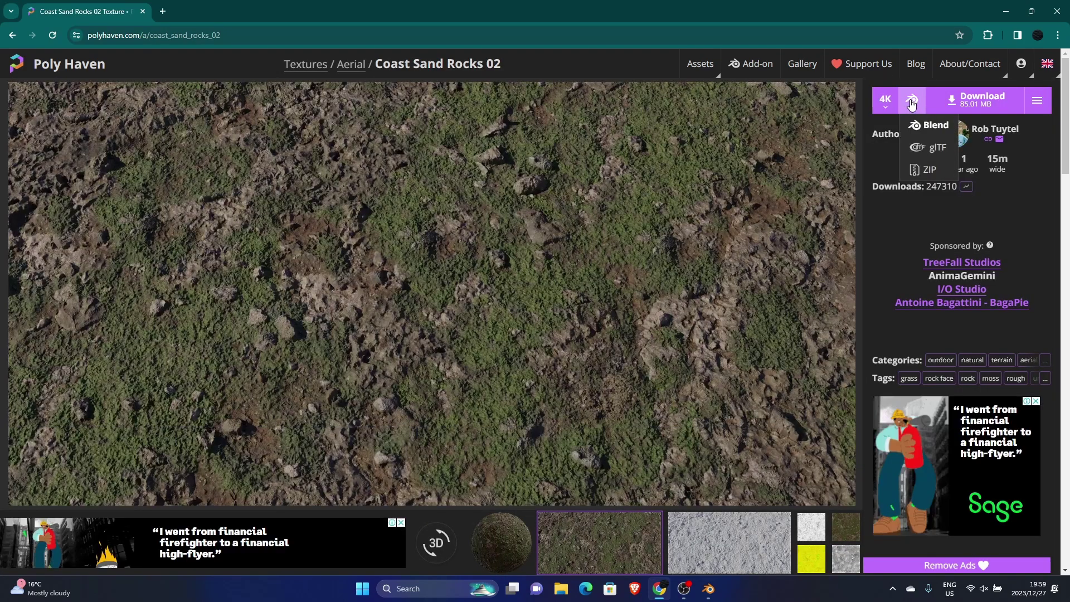
left_click(929, 169)
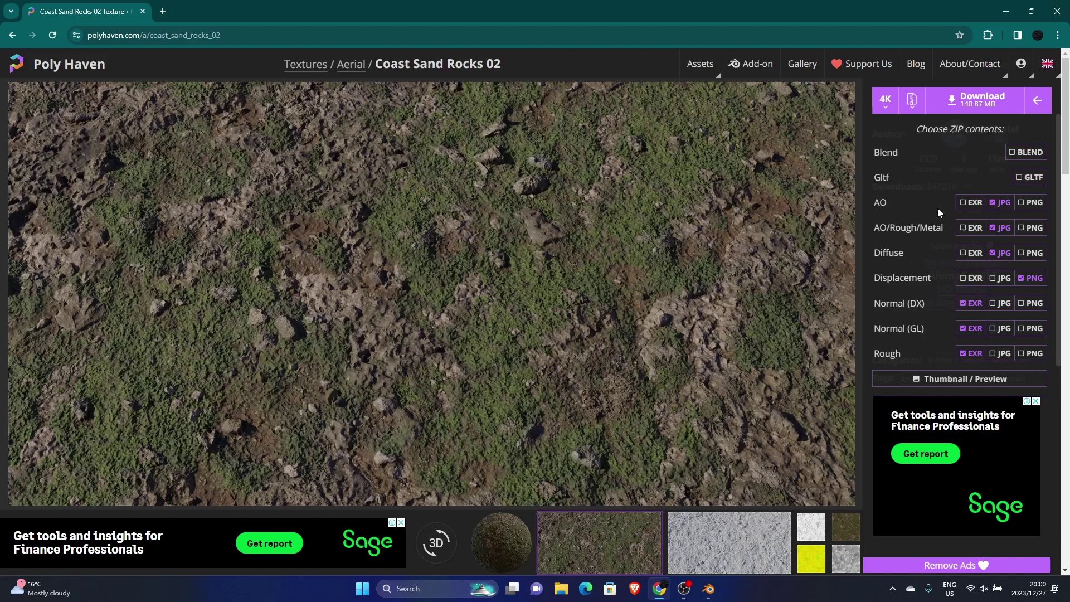
left_click(1001, 202)
left_click(1001, 227)
left_click(1001, 328)
left_click(1001, 354)
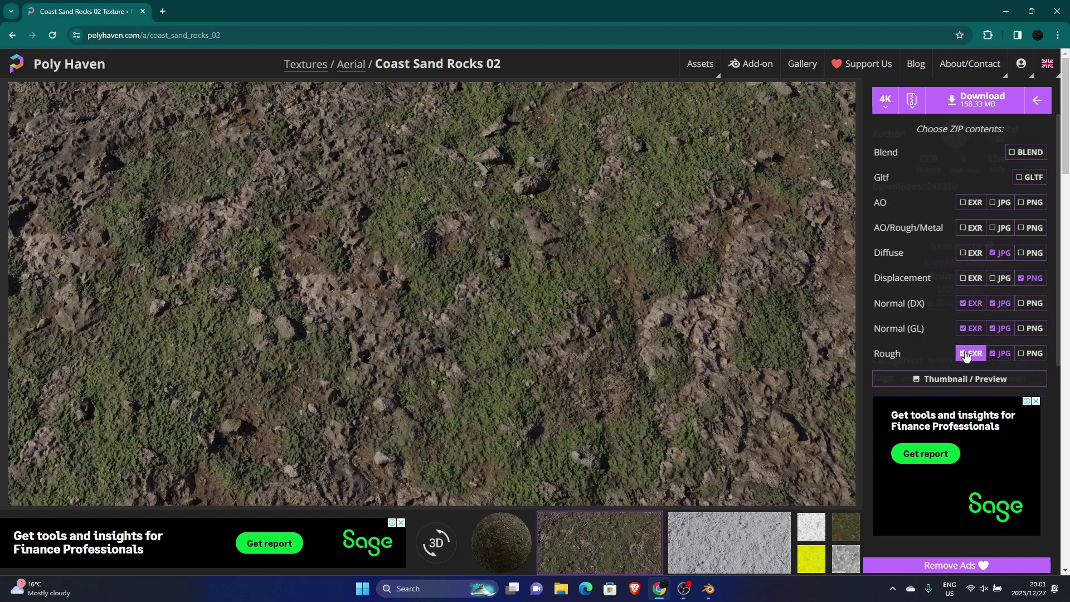
left_click(971, 312)
Step: Set the texture resolution to 2K and start the ZIP download
left_click(885, 99)
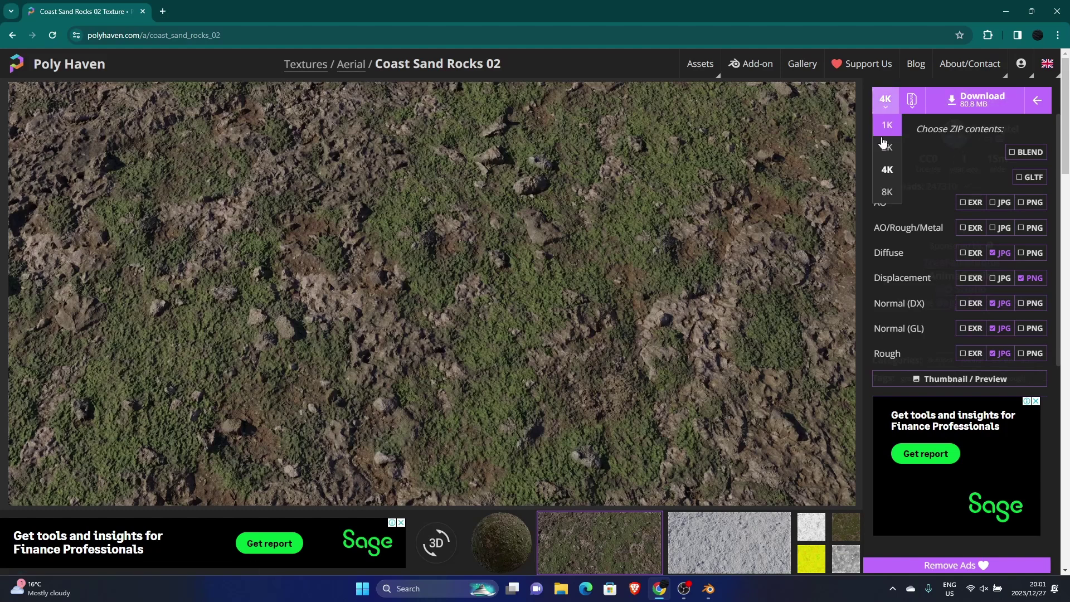
left_click(885, 155)
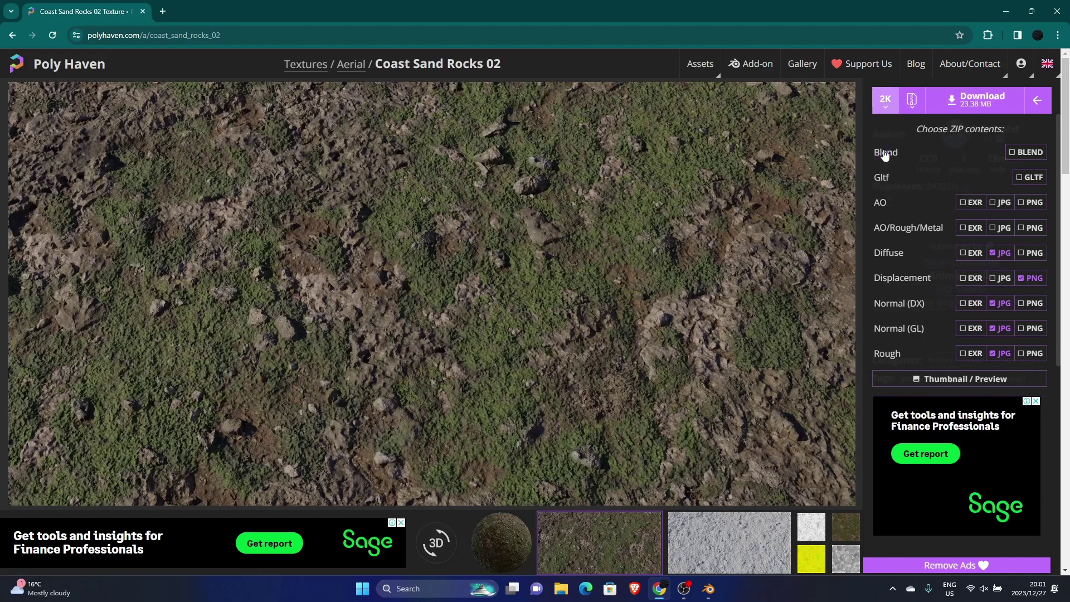
left_click(971, 100)
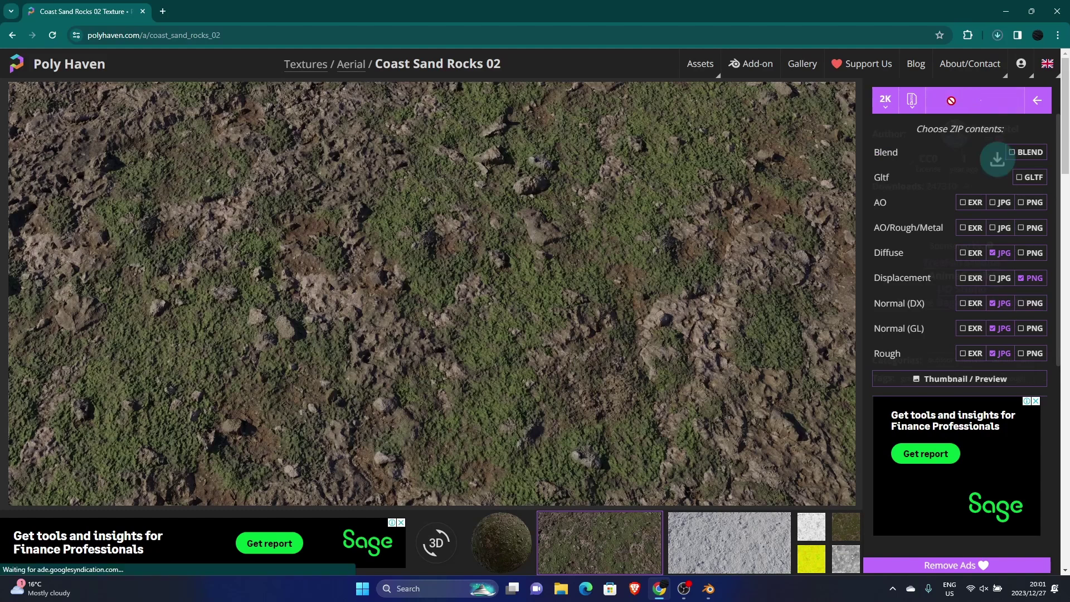
Step: Extract the coast_sand_rocks_02_2k zip in the Downloads folder
left_click(562, 591)
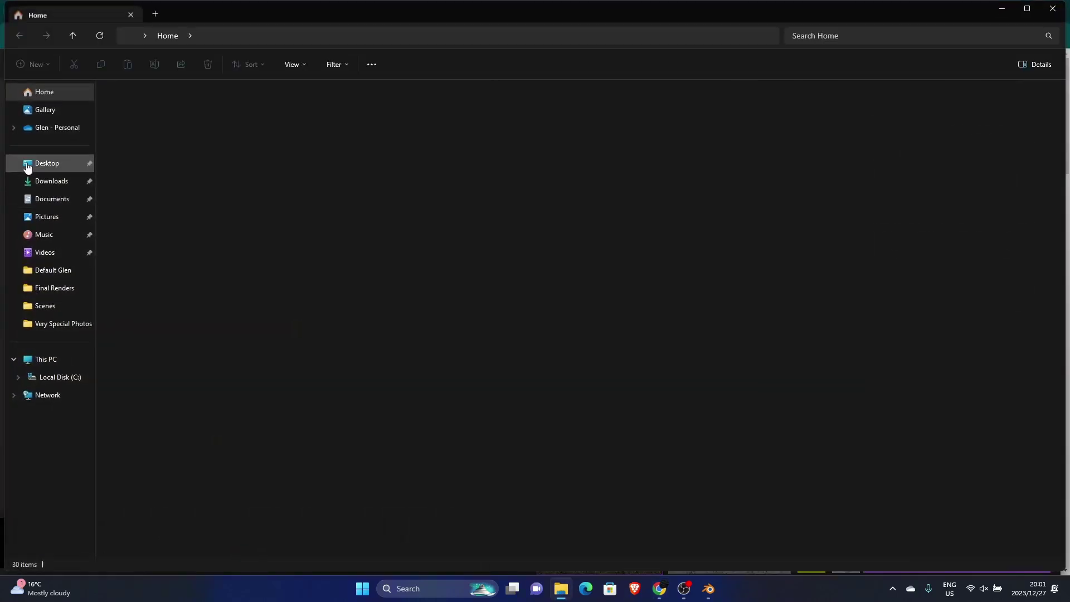
left_click(51, 184)
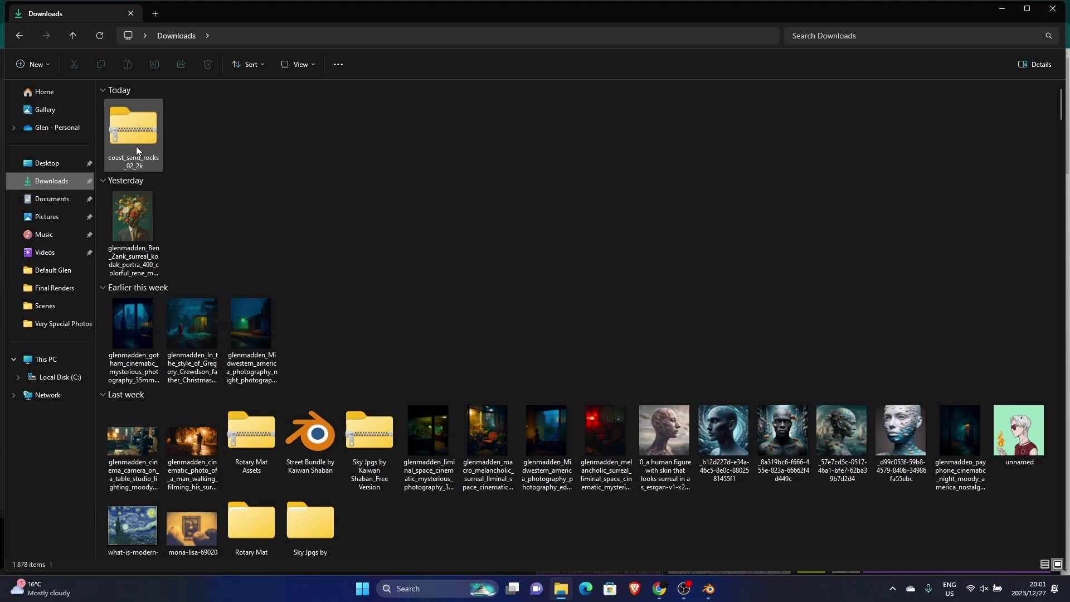
left_click(129, 139)
right_click(129, 139)
left_click(176, 268)
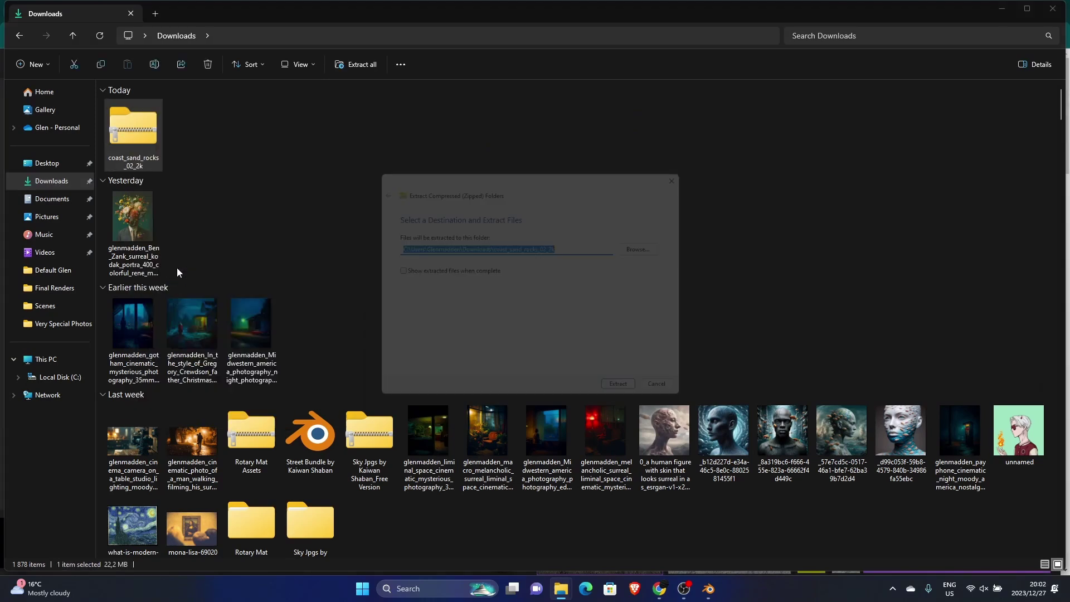
left_click(635, 400)
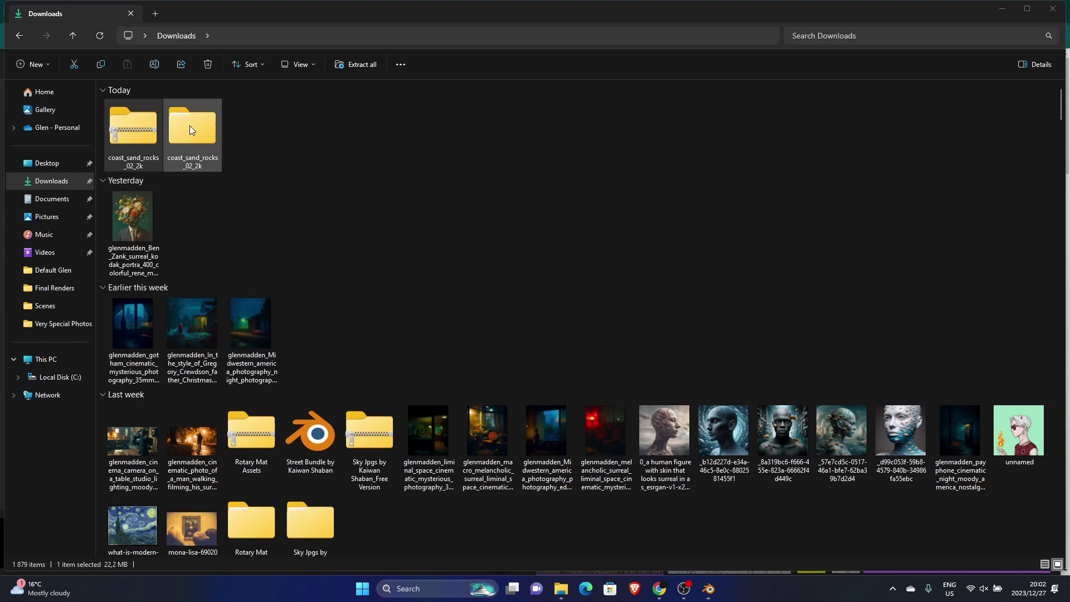
Step: Move the extracted folder into Documents, verify it, and return to Blender
left_click_drag(189, 125, 52, 200)
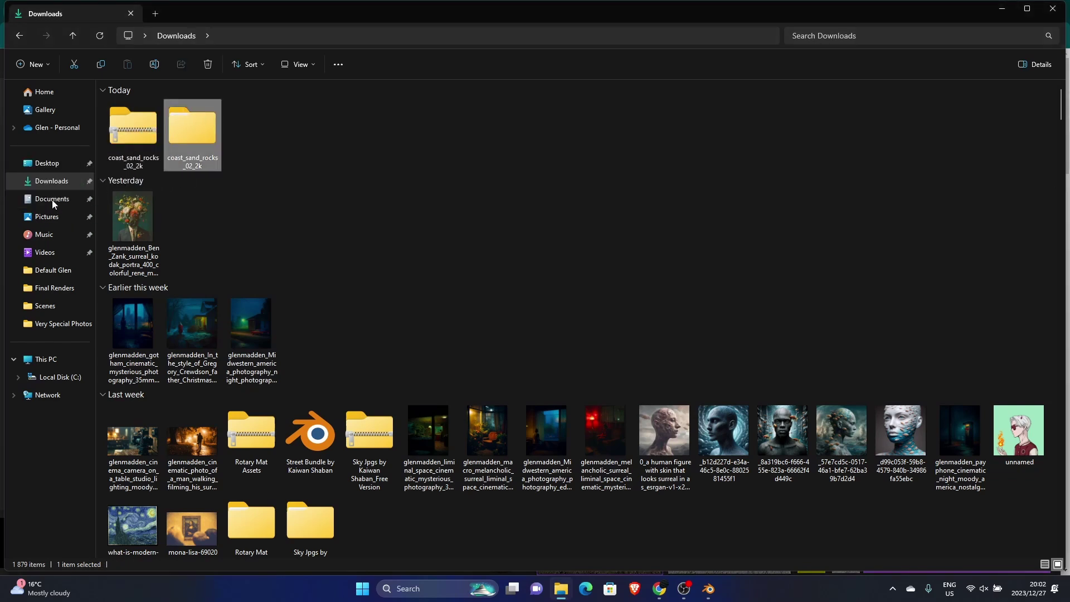
left_click(54, 200)
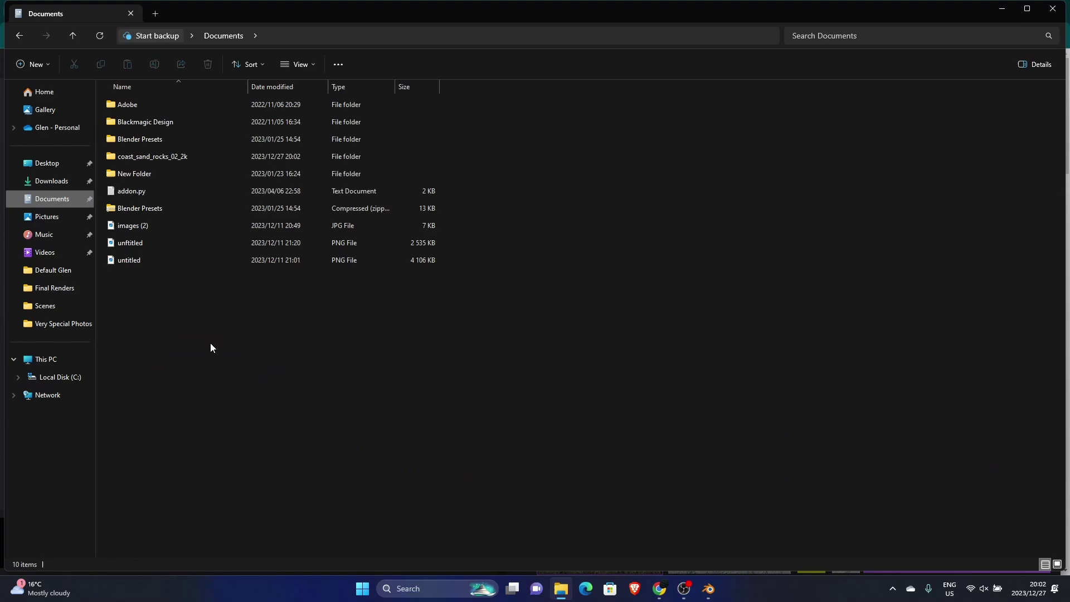
left_click(1053, 9)
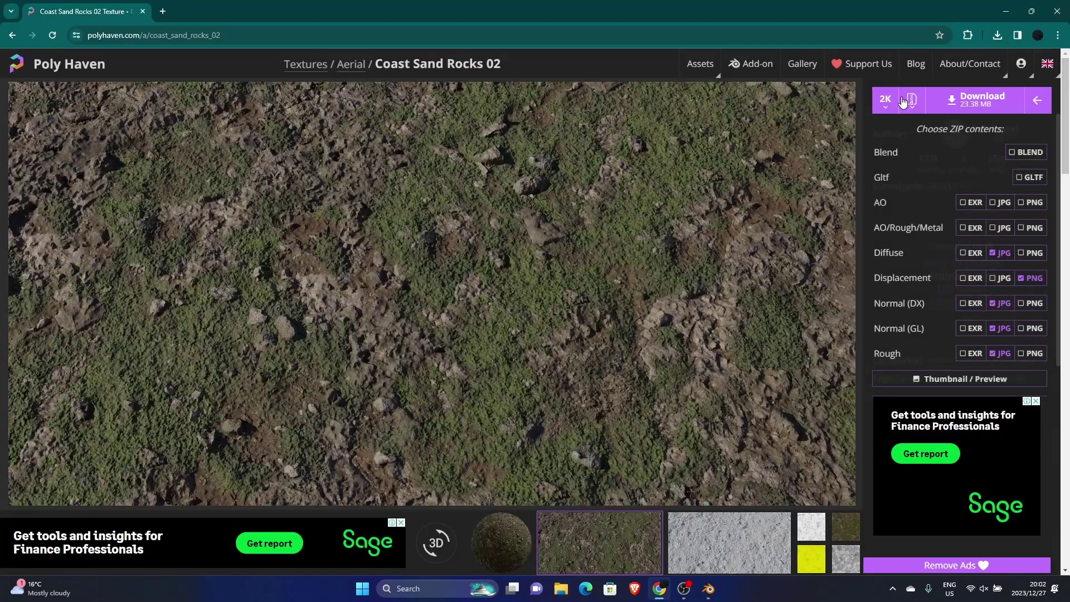
left_click(1057, 8)
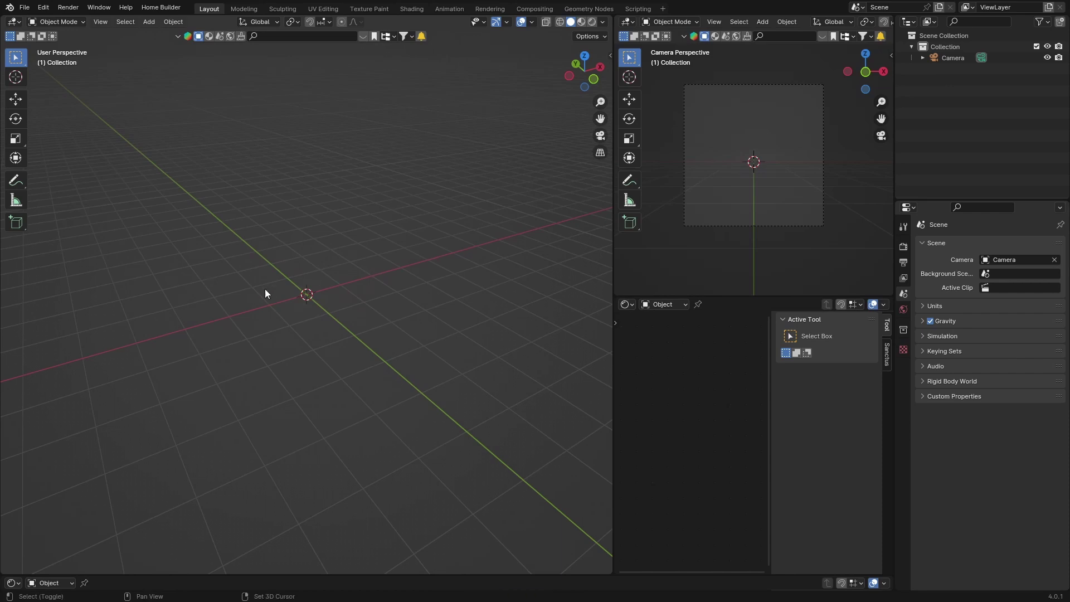
Step: Add a cube mesh to the empty scene
key("shift+a")
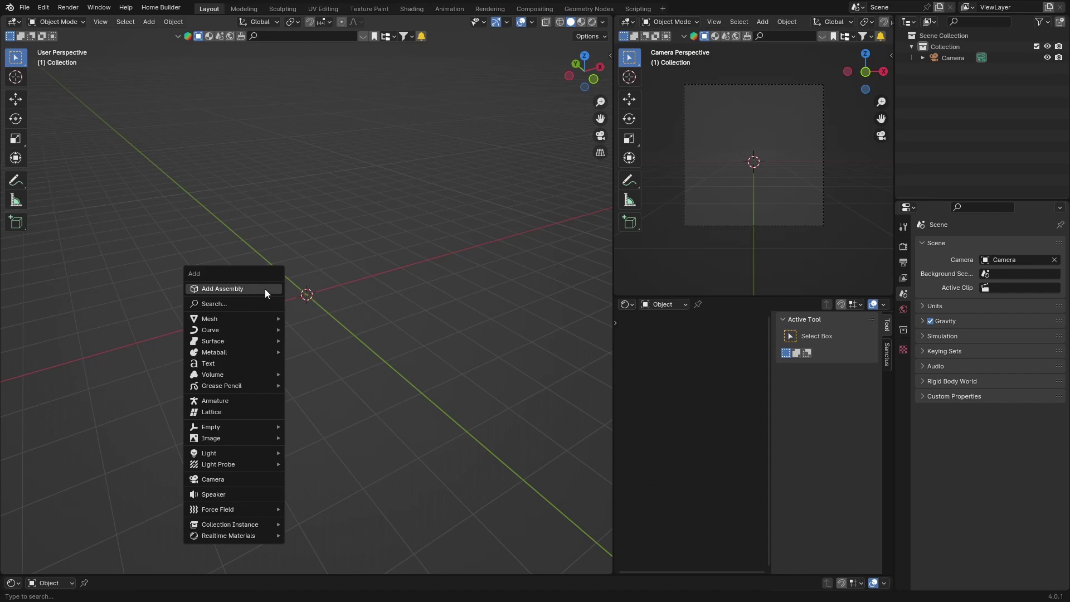
mouse_move(220, 317)
left_click(306, 23)
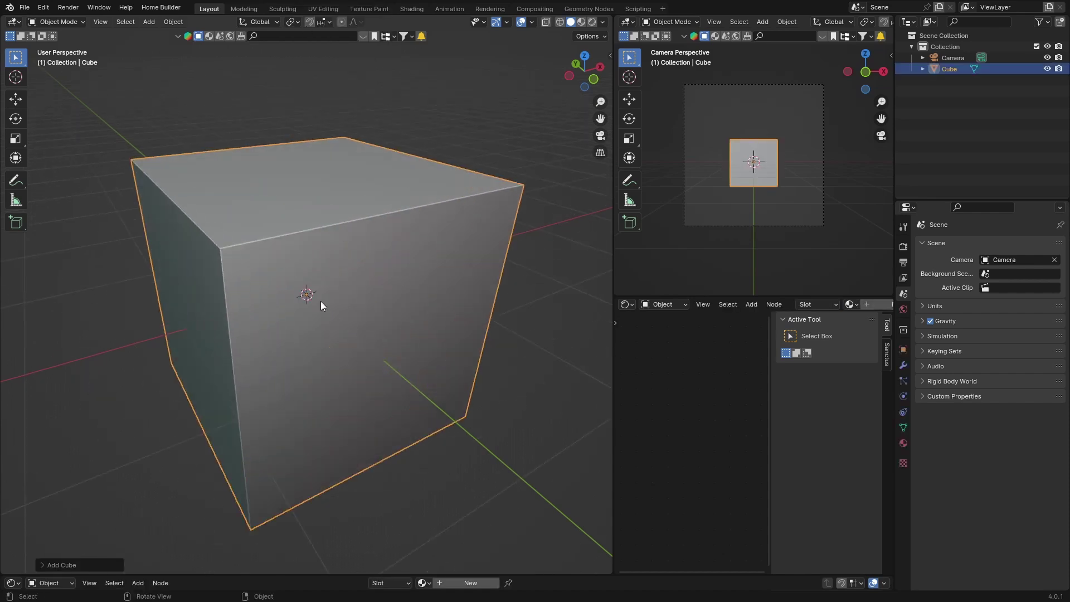
Step: Subdivide the whole cube mesh with 20 cuts and return to Object Mode
key("Tab")
right_click(252, 259)
left_click(252, 258)
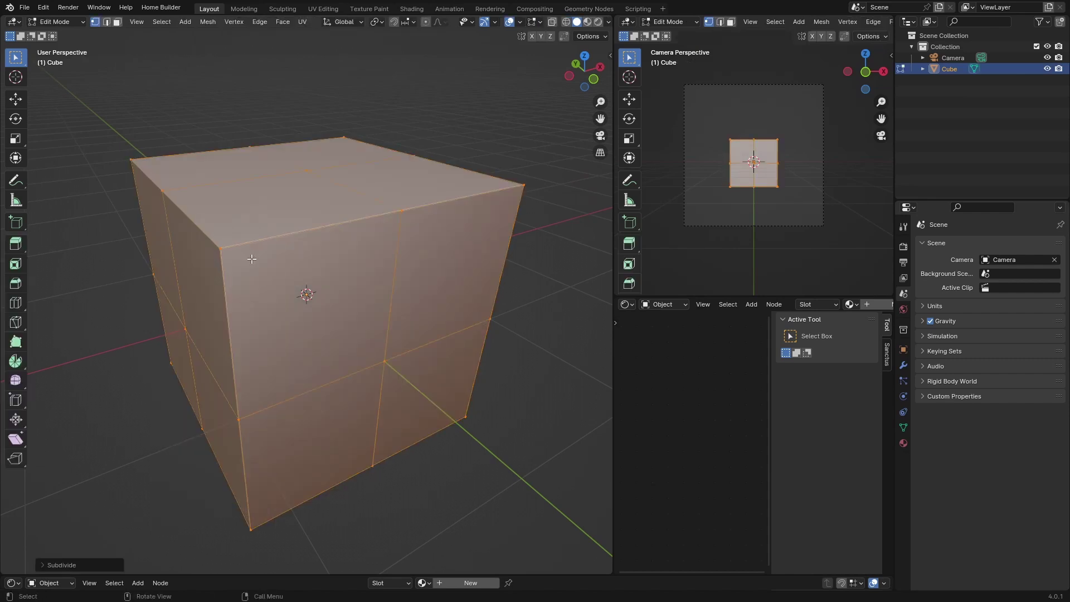
left_click(44, 563)
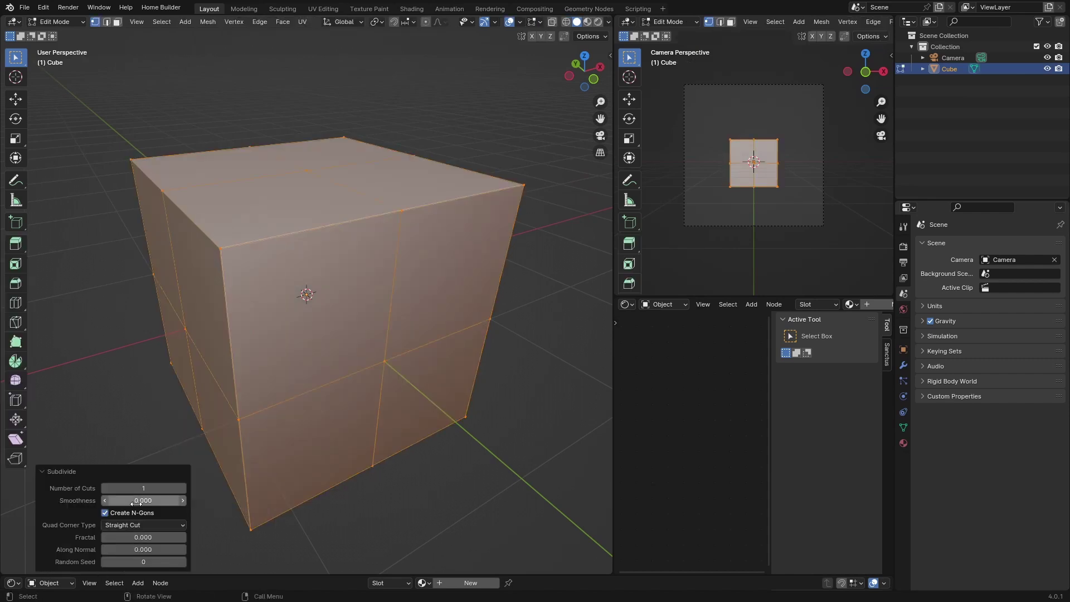
left_click(145, 489)
type("2")
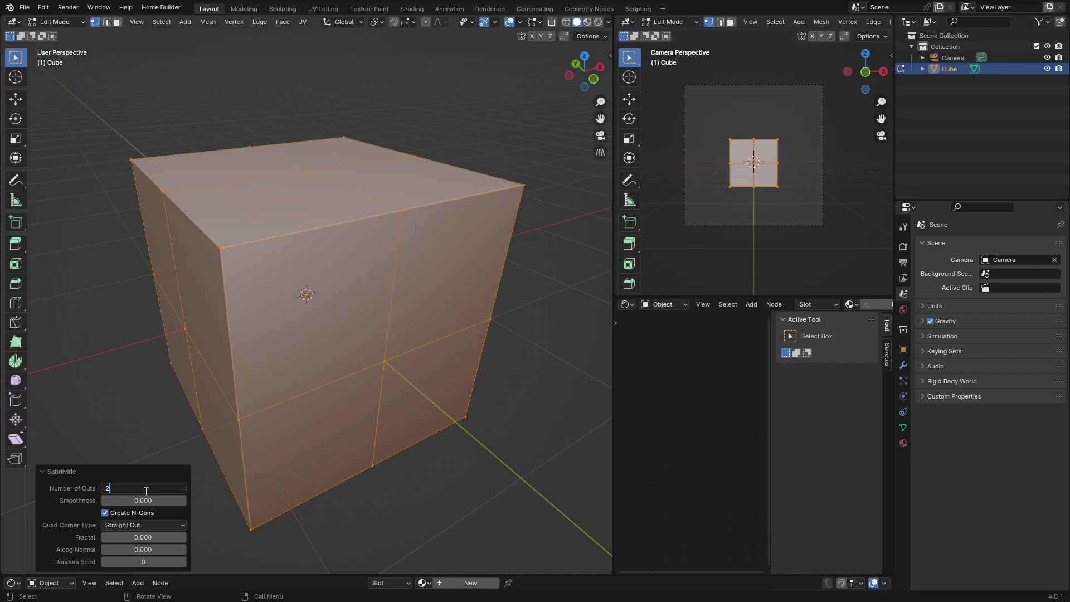
type("0")
key("Return")
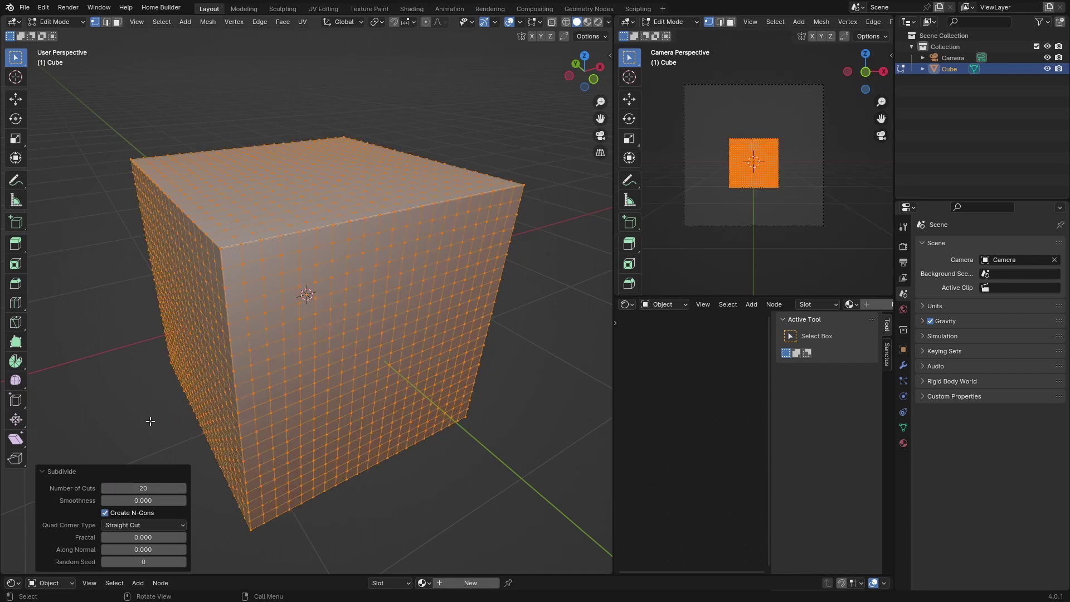
key("Tab")
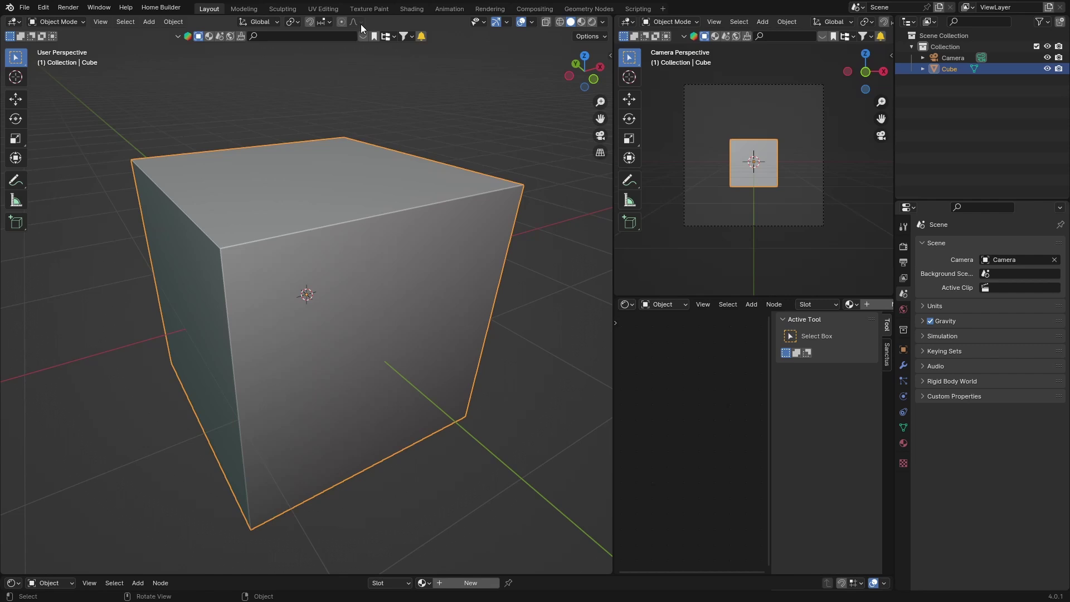
Step: Switch to Material Preview in the Shading workspace and give the cube a new material
left_click(581, 22)
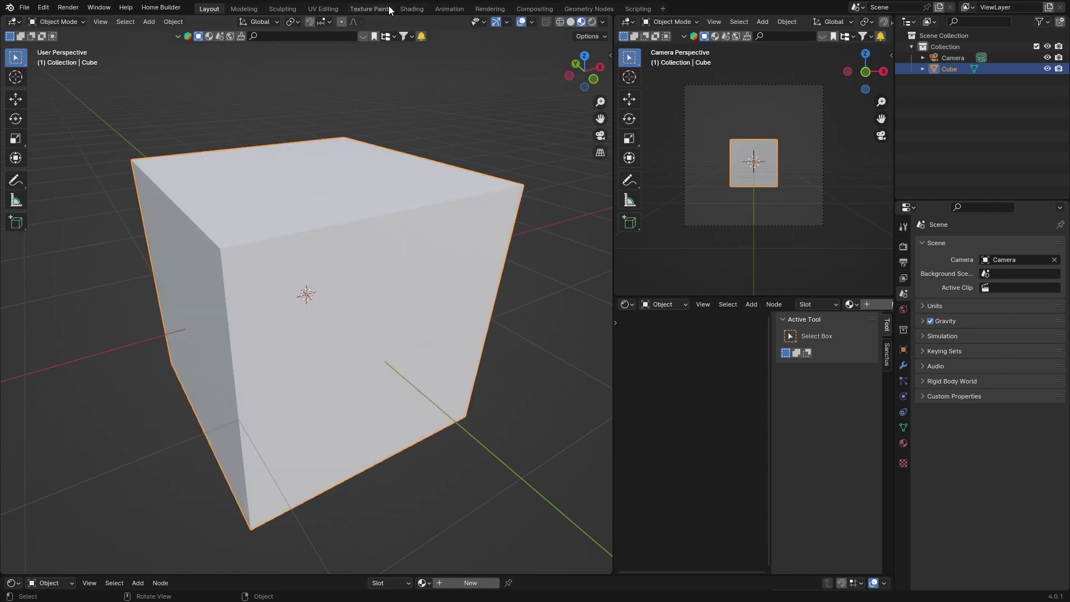
left_click(412, 9)
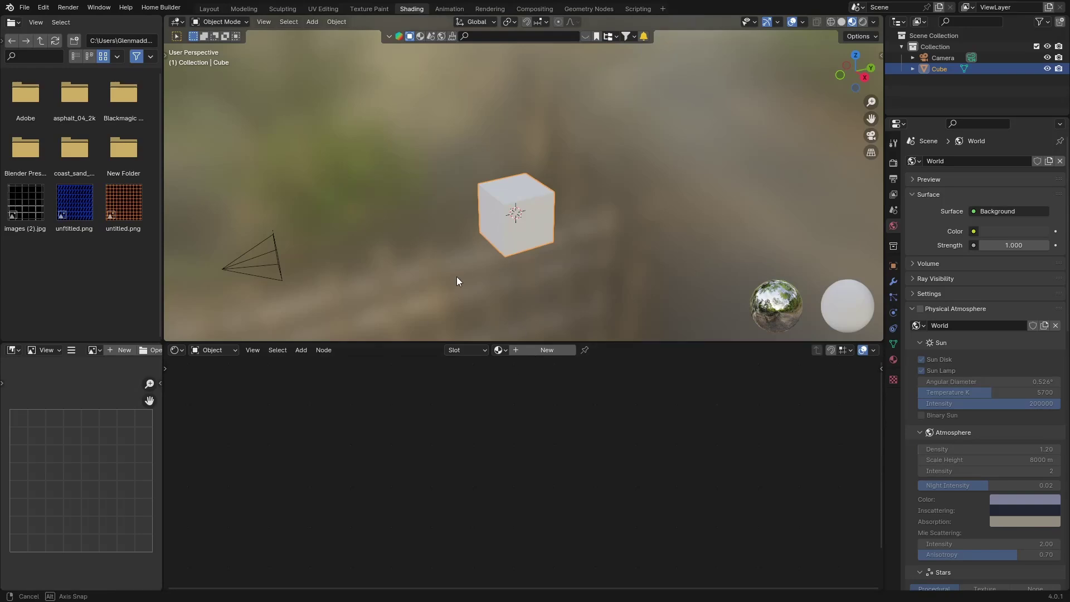
middle_click_drag(459, 279, 461, 257)
scroll(488, 184, "up", 5)
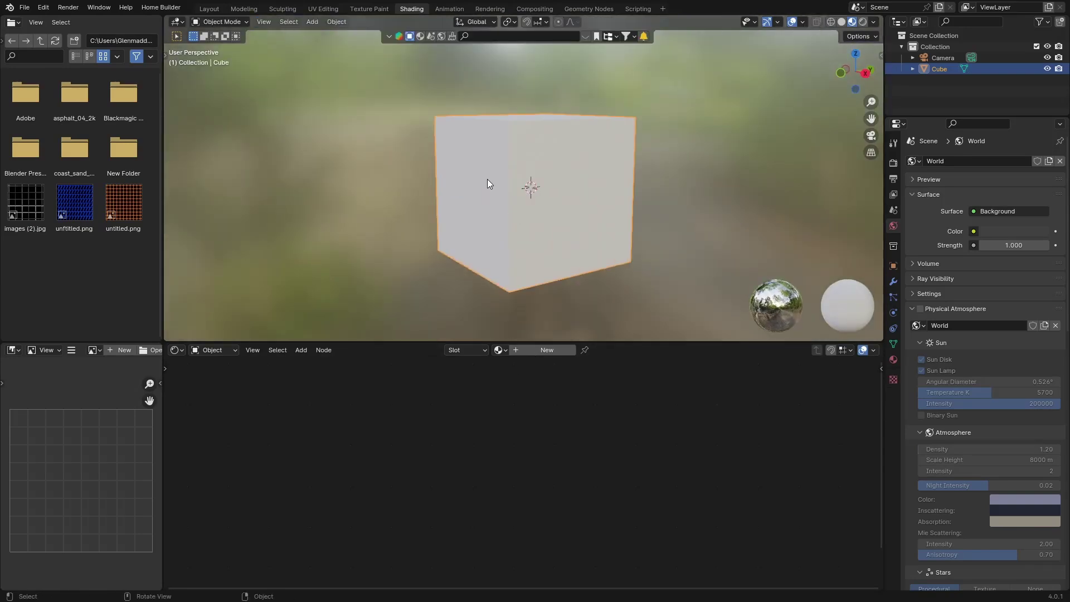
left_click(544, 349)
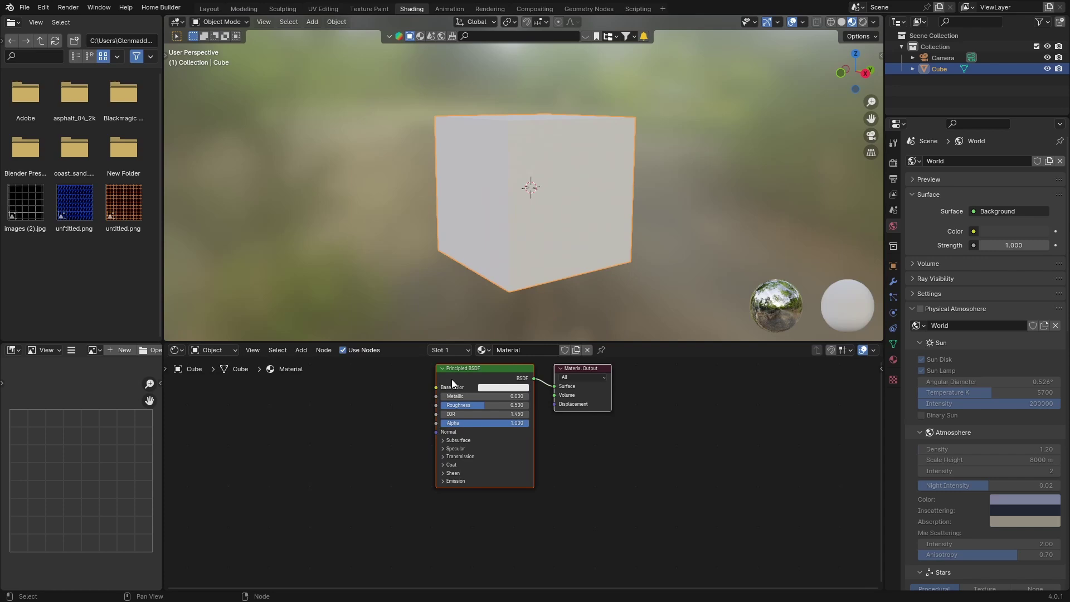
left_click_drag(452, 384, 572, 416)
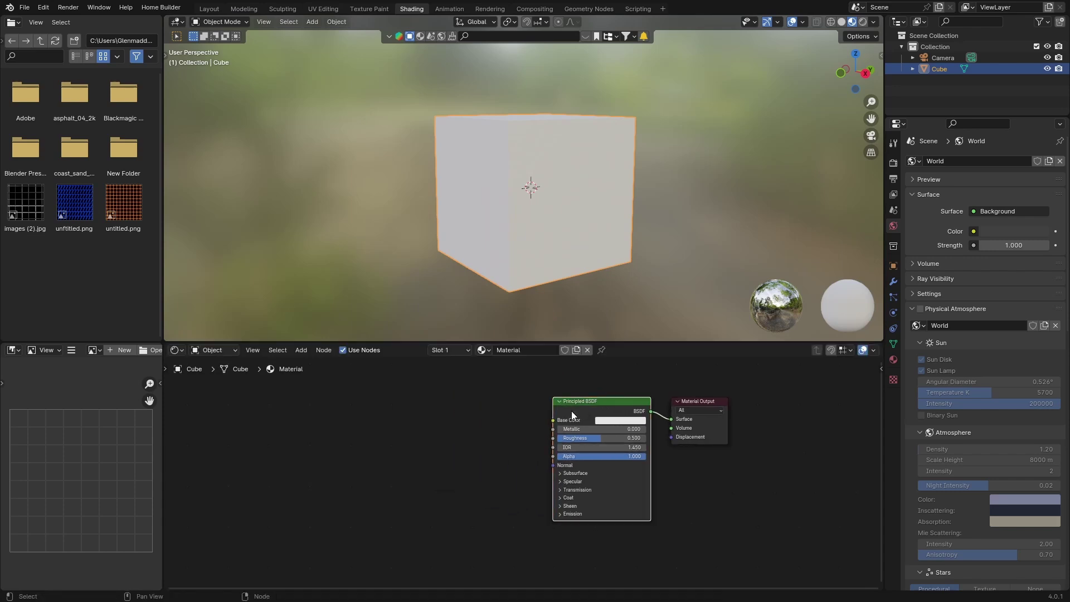
Step: Build the material from all five asphalt_04_2k images with Node Wrangler's Principled Texture Setup
key("ctrl+shift+t")
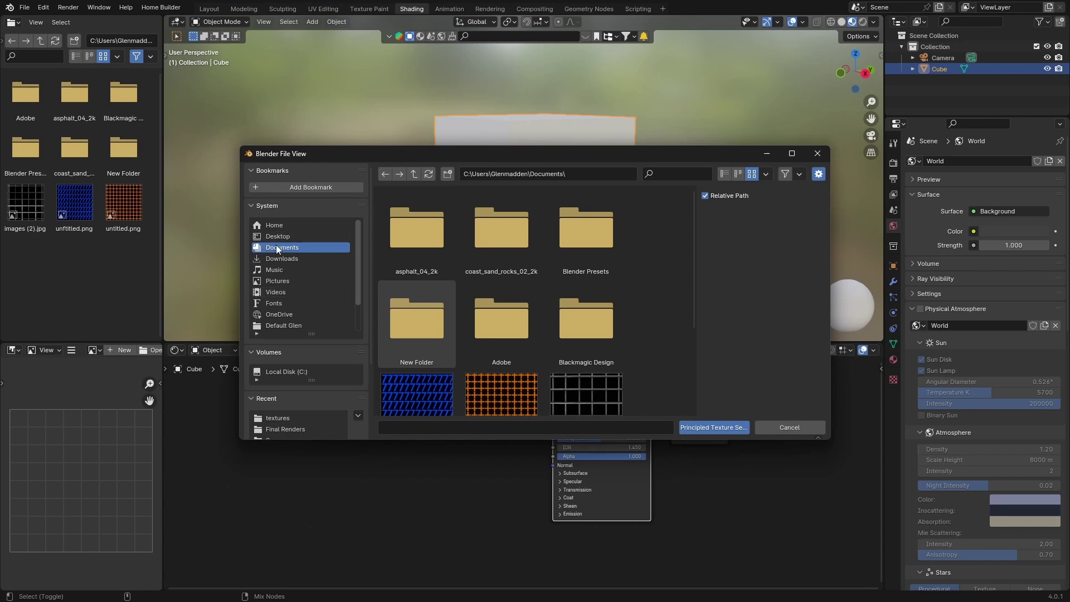
double_click(420, 243)
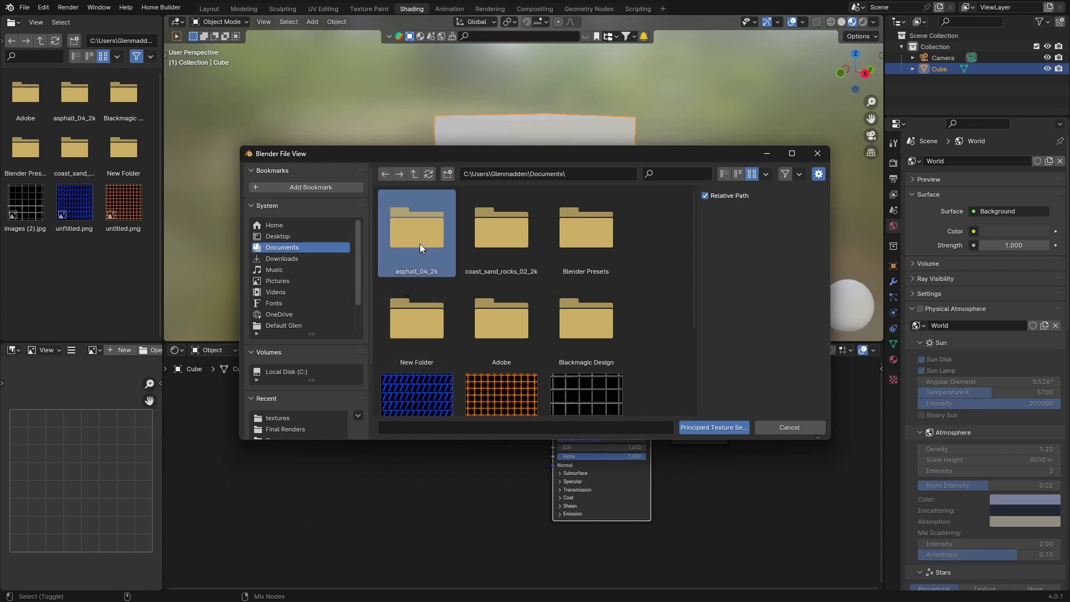
double_click(414, 247)
left_click_drag(577, 347, 412, 217)
left_click(685, 426)
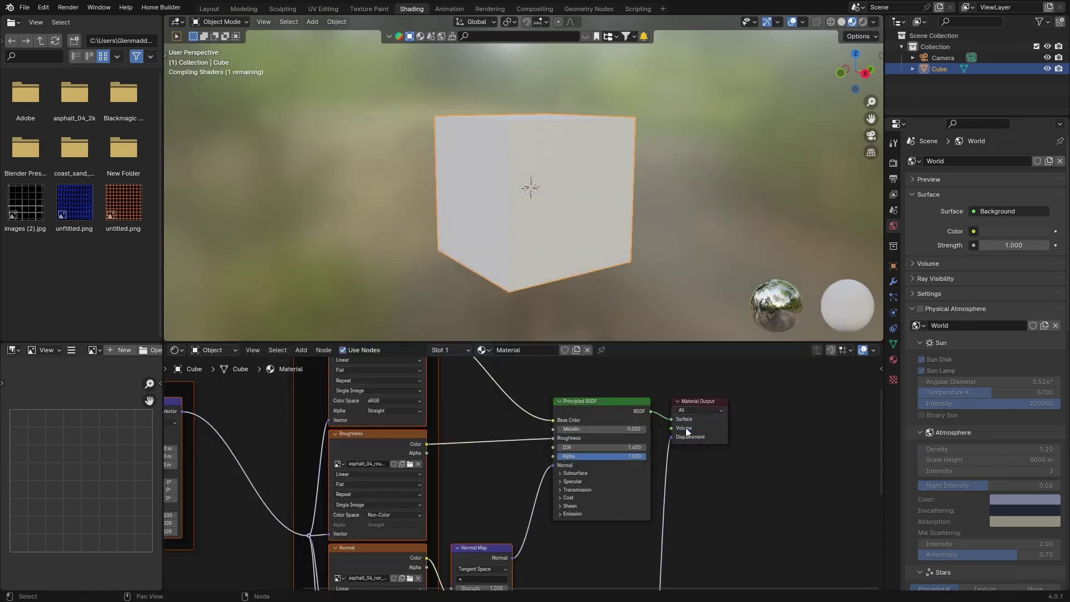
middle_click_drag(514, 215, 424, 228)
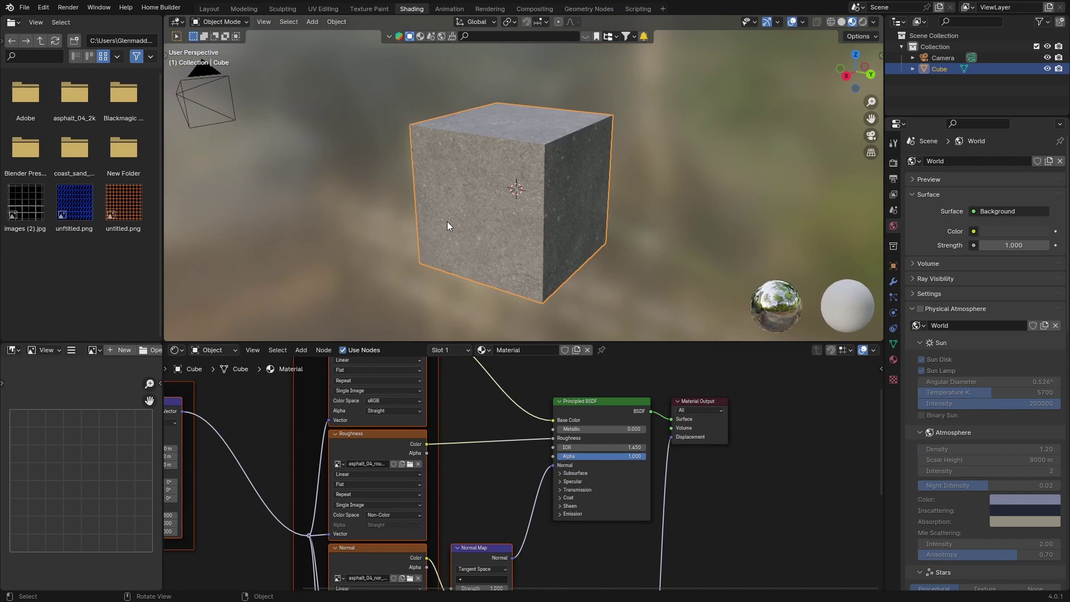
Step: Remap the cube's UVs with Cube Projection in Edit Mode
key("Tab")
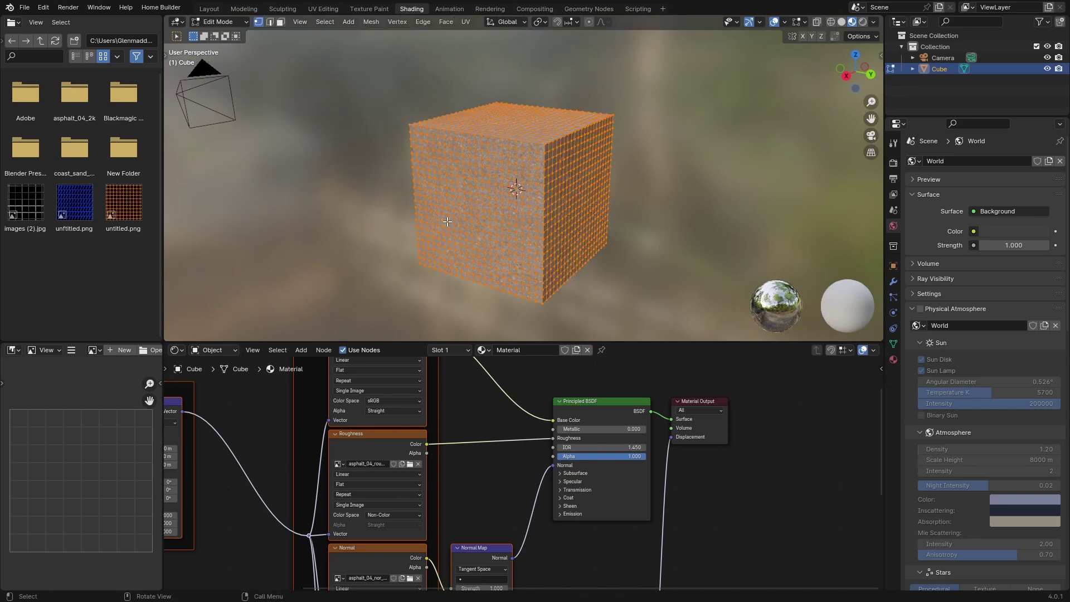
key("u")
left_click(396, 271)
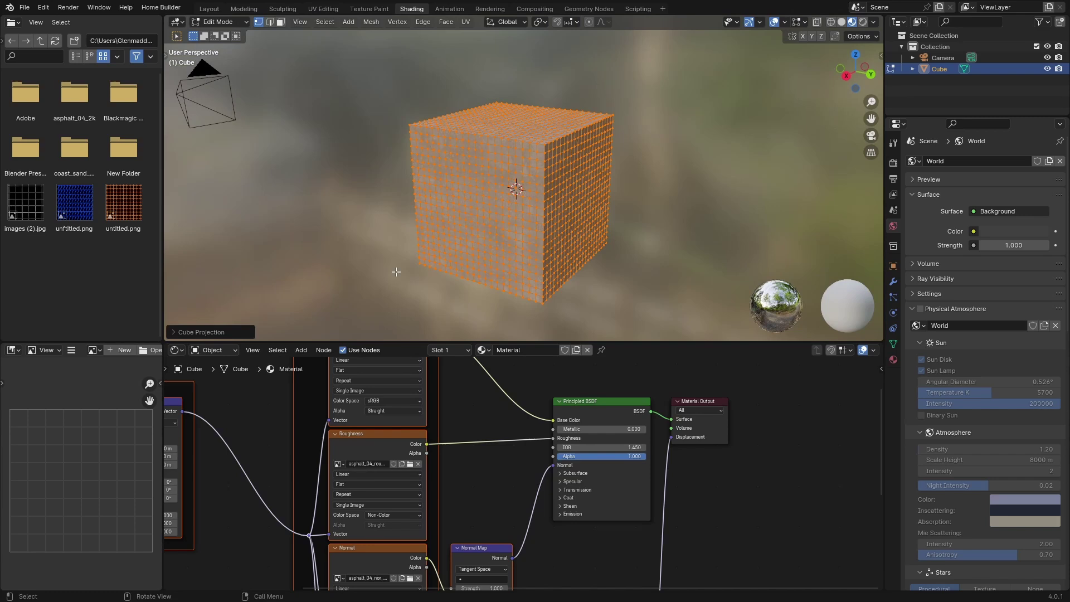
key("Tab")
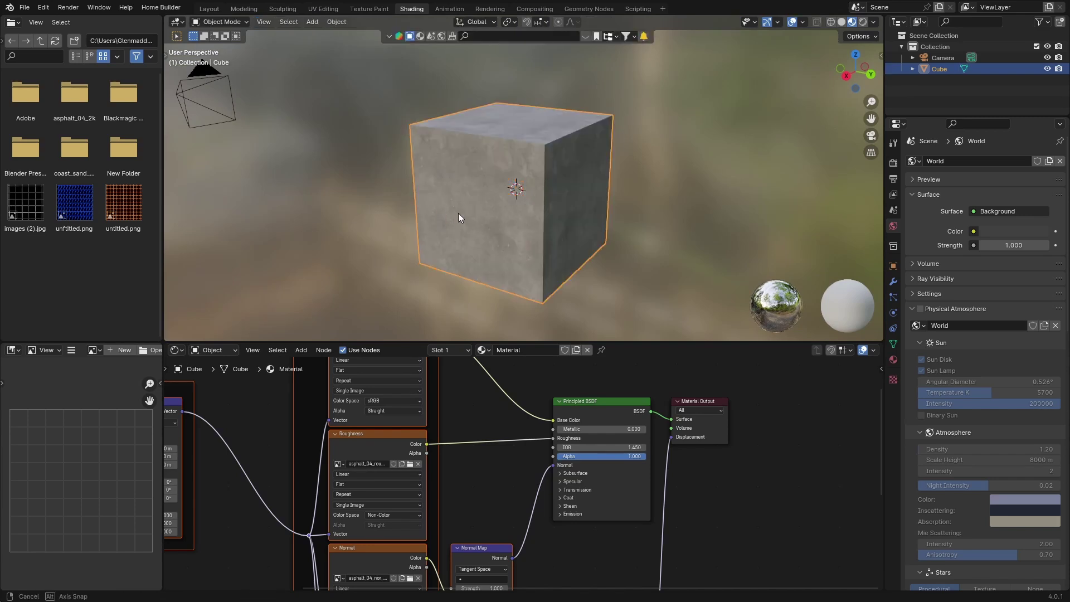
scroll(407, 218, "up", 5)
scroll(408, 219, "down", 4)
middle_click_drag(408, 218, 230, 389)
Step: In Layout, view the cube in Rendered shading without the scene world lighting
left_click(209, 9)
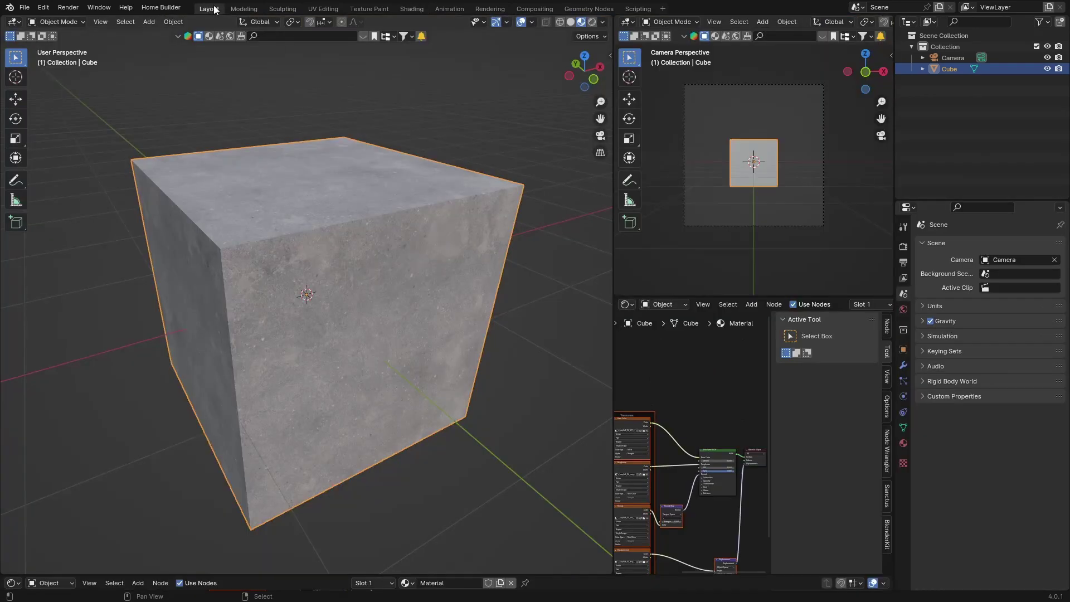
left_click(590, 24)
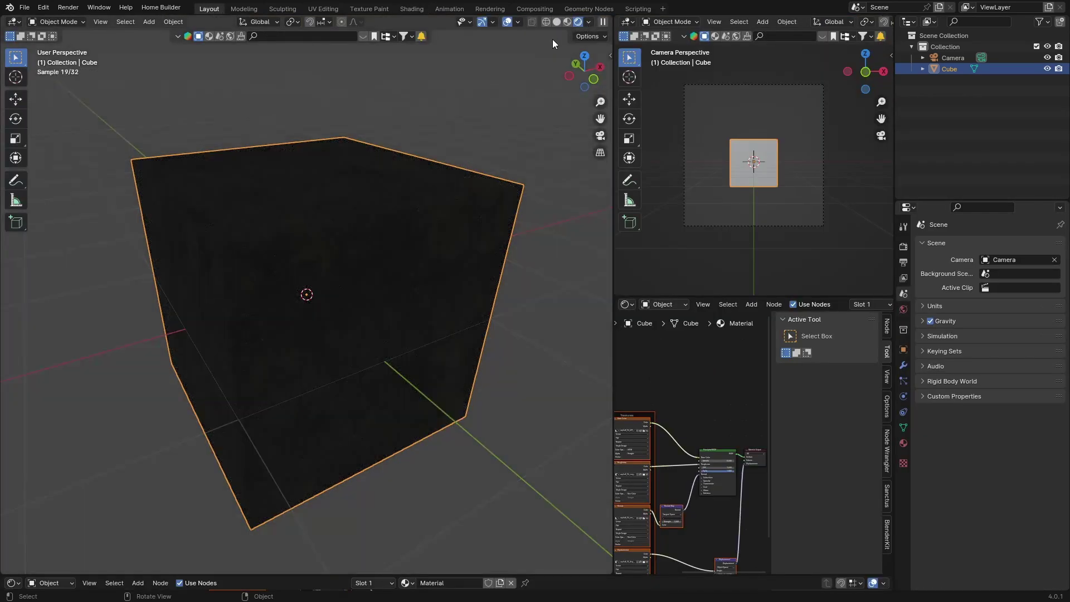
left_click(589, 23)
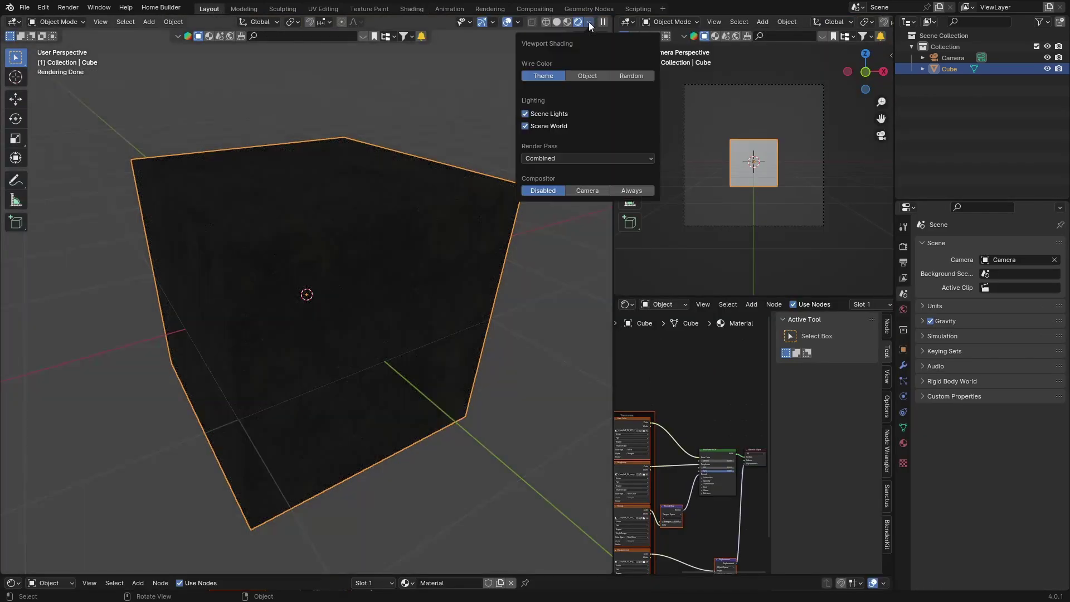
left_click(525, 126)
middle_click_drag(154, 340, 162, 300)
scroll(192, 329, "up", 6)
scroll(192, 328, "down", 6)
middle_click_drag(139, 302, 135, 302)
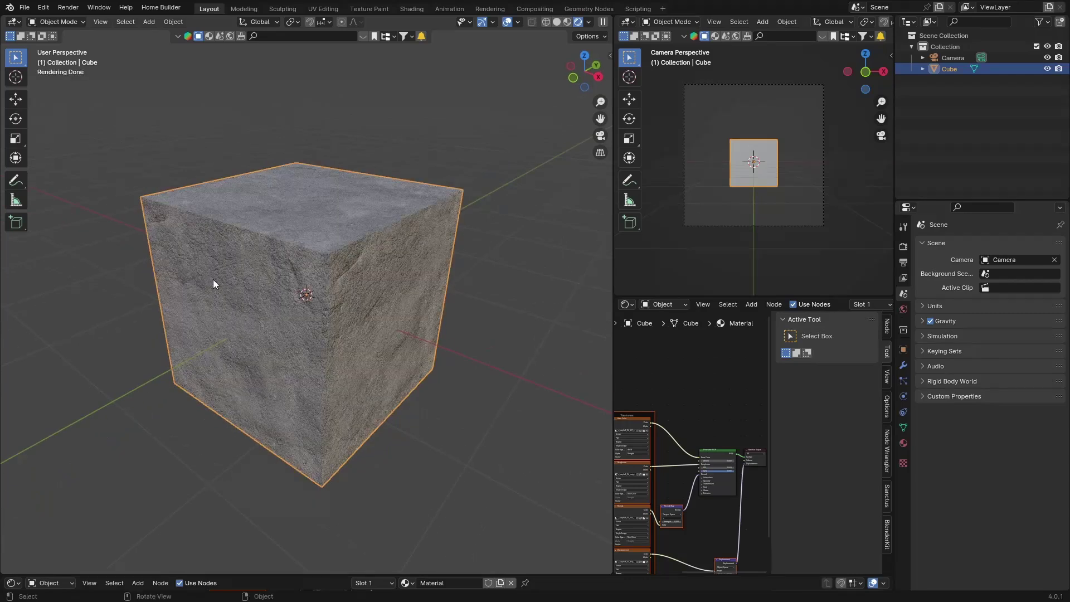
Step: Apply the cube's scale with Ctrl+A, then reselect the cube
key("ctrl+a")
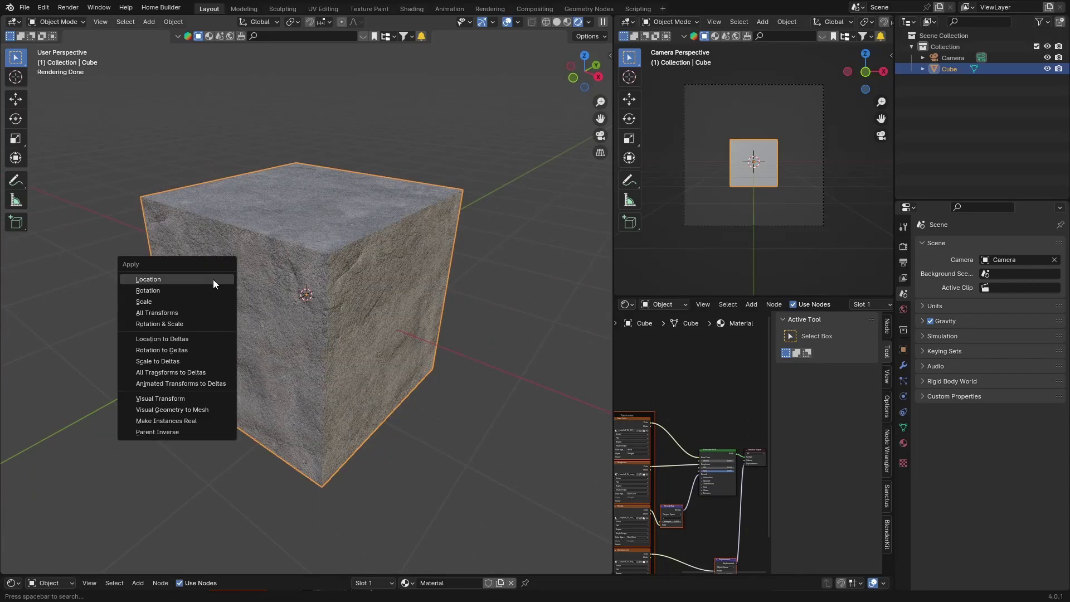
left_click(209, 304)
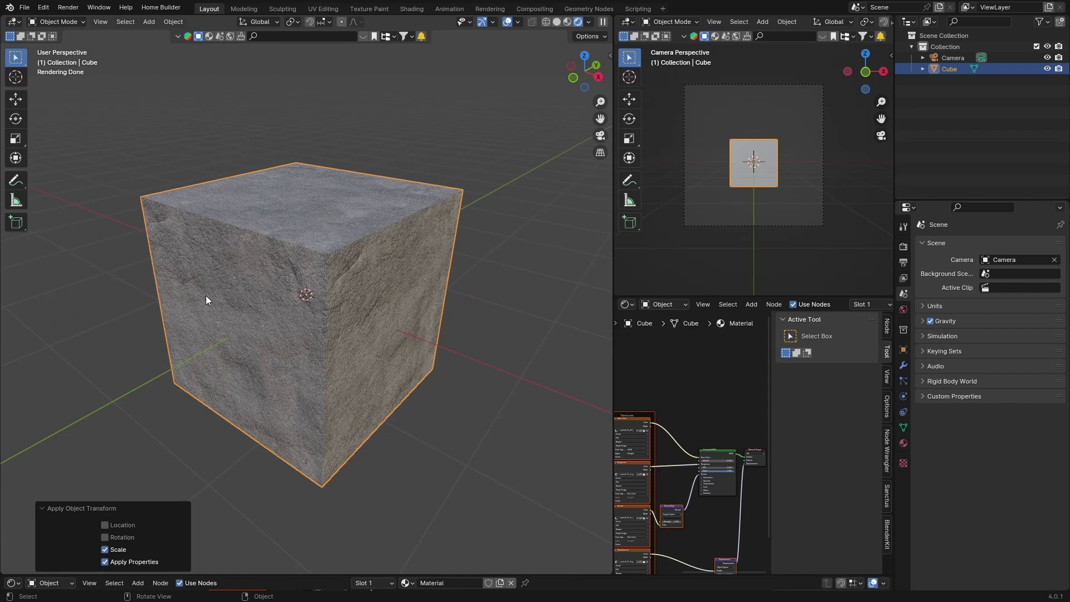
left_click(72, 287)
left_click(274, 289)
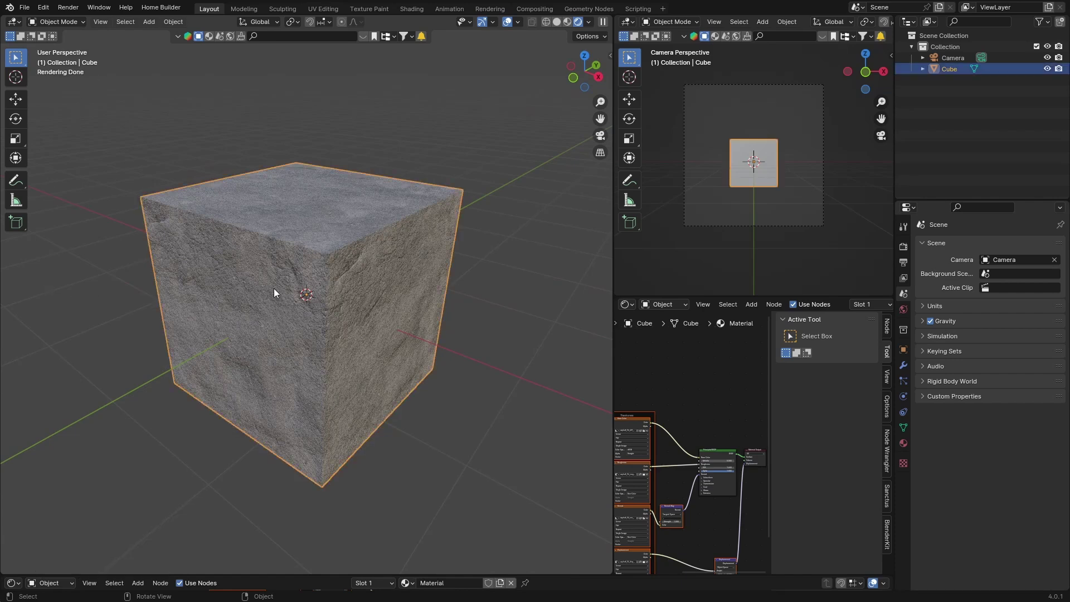
Step: View the cube in Rendered shading within the Shading workspace
left_click(411, 9)
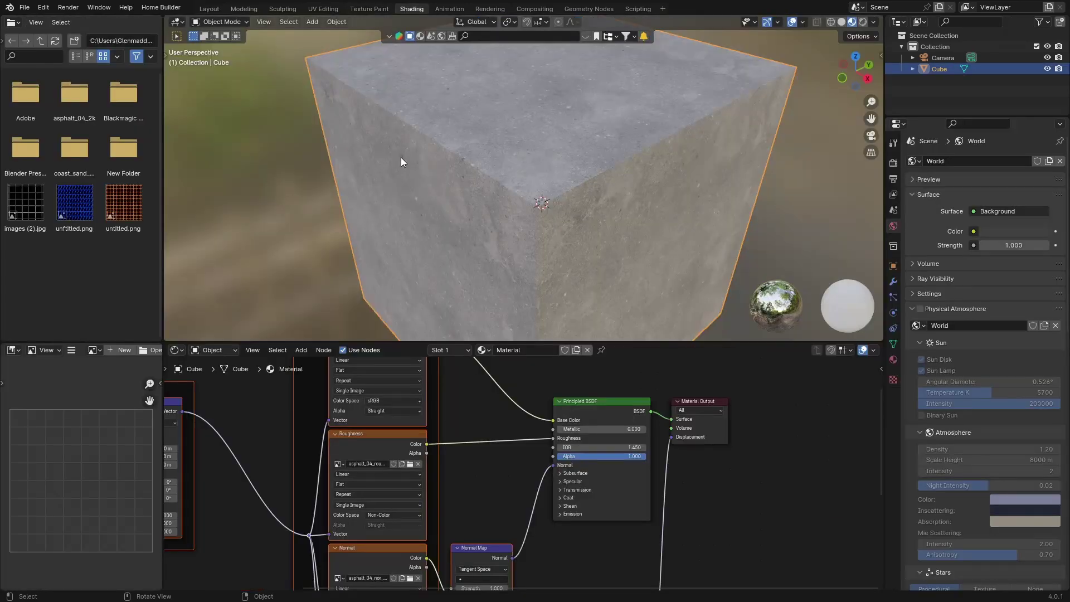
scroll(510, 210, "up", 5)
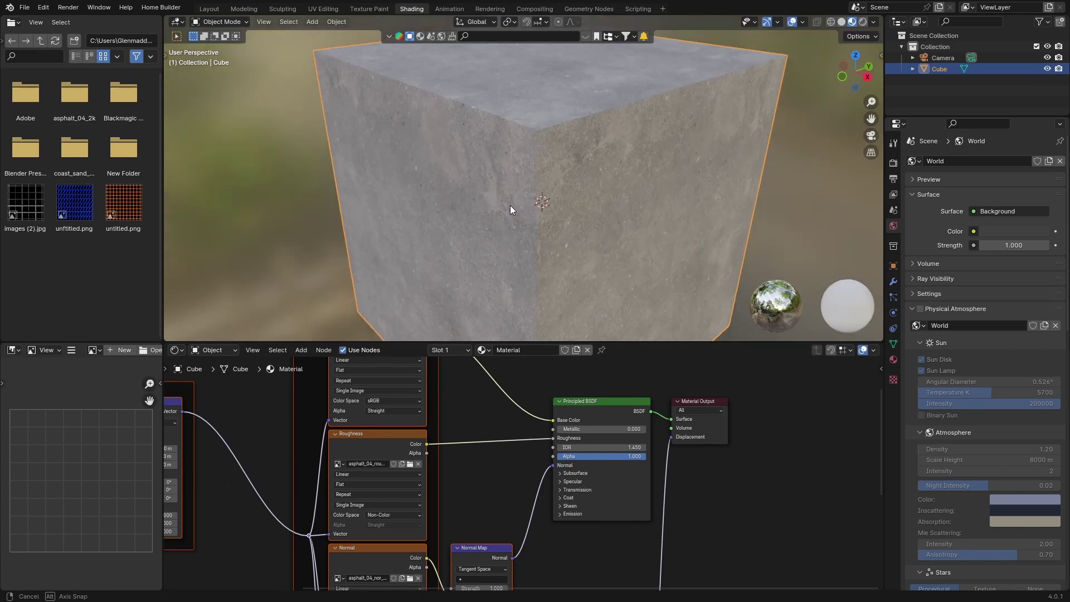
left_click(862, 22)
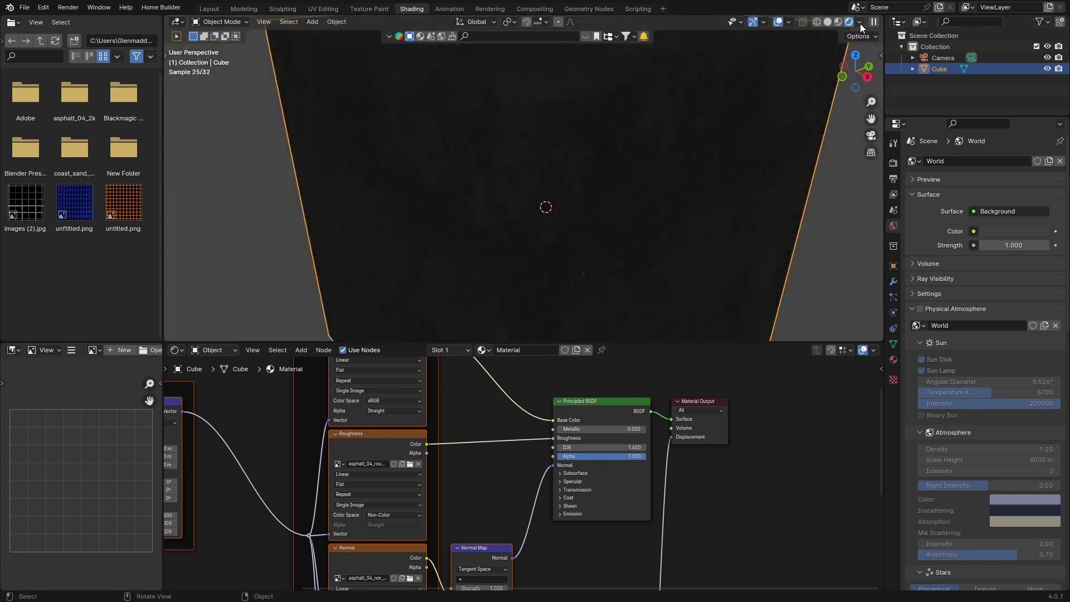
left_click(860, 23)
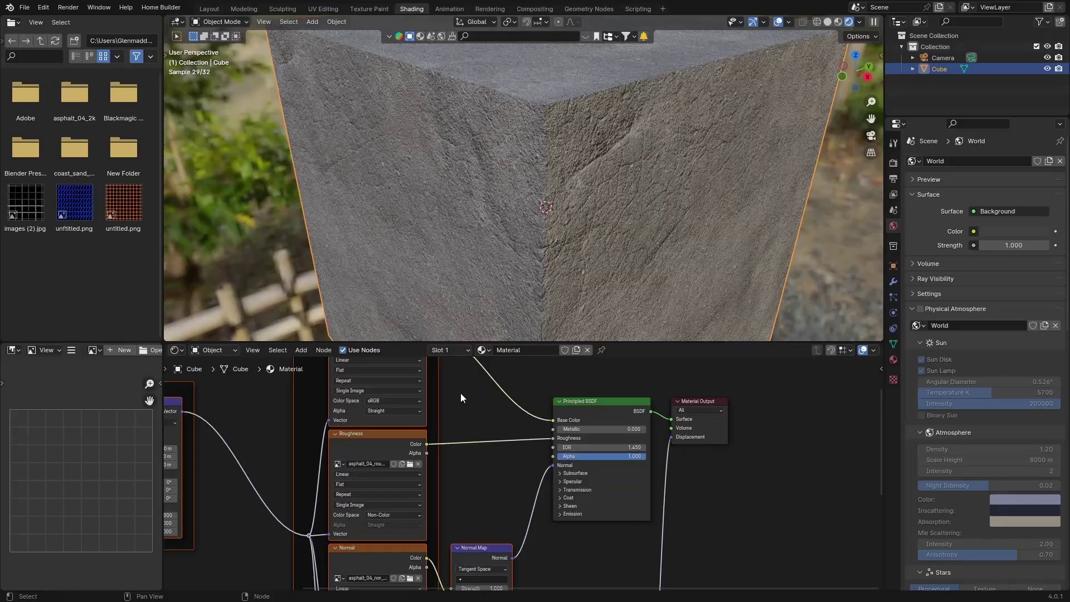
middle_click_drag(379, 229, 531, 236)
scroll(531, 233, "down", 3)
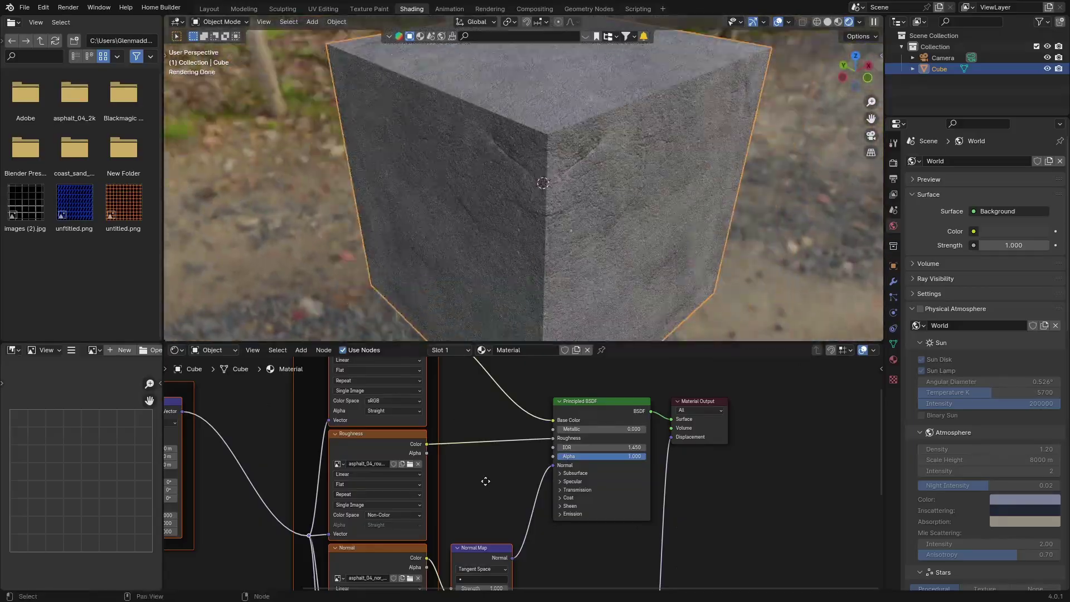
Step: Try Normal Map strengths of 5 and 10, settling on 2.0
middle_click_drag(481, 571, 497, 483)
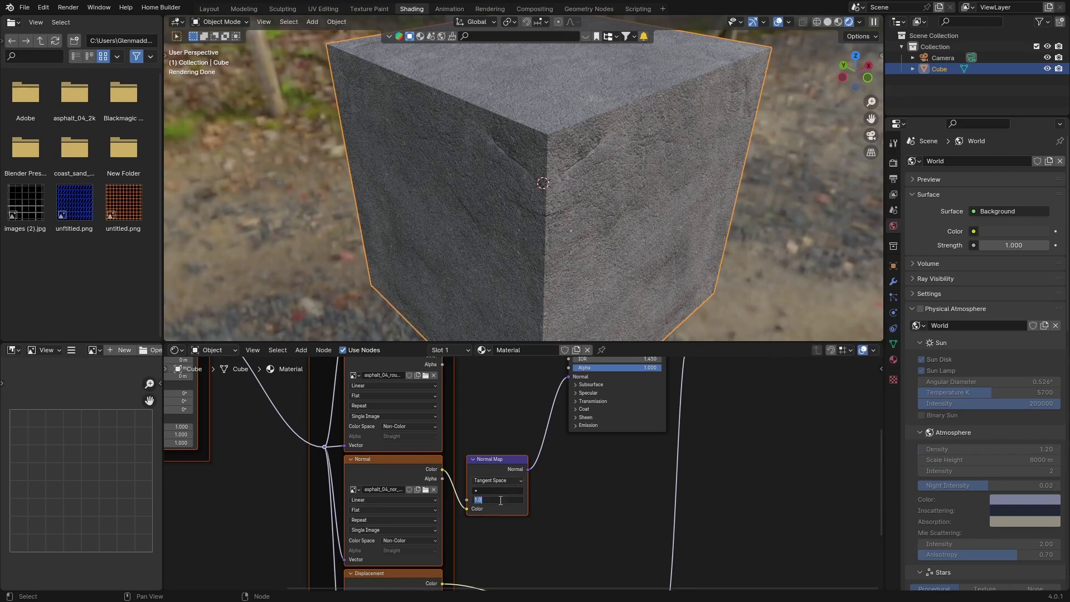
key("BackSpace")
key("Return")
scroll(564, 167, "up", 2)
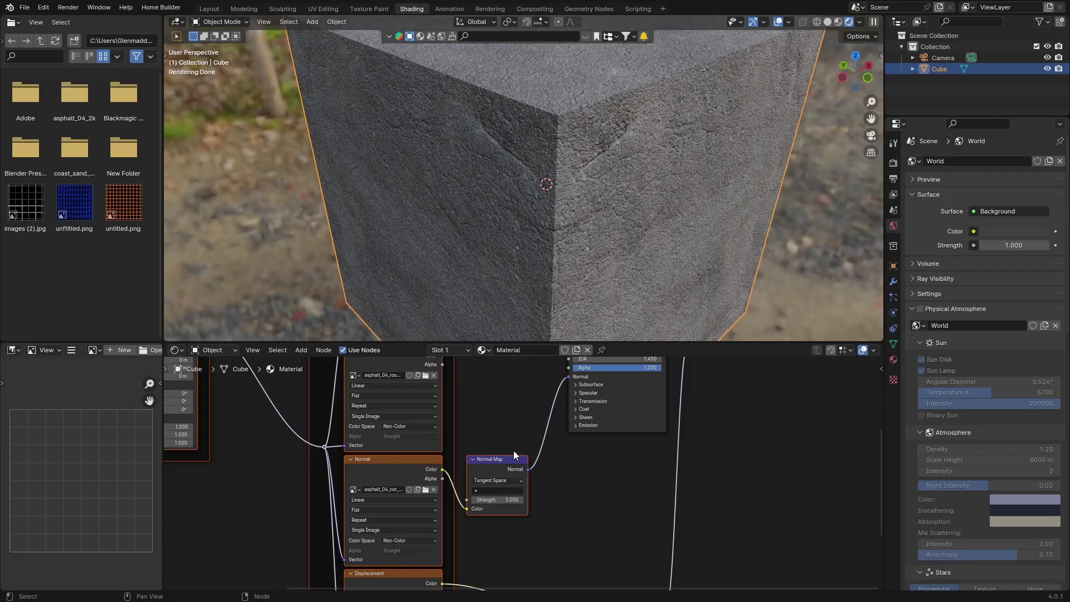
left_click_drag(498, 500, 521, 499)
middle_click_drag(550, 232, 501, 232)
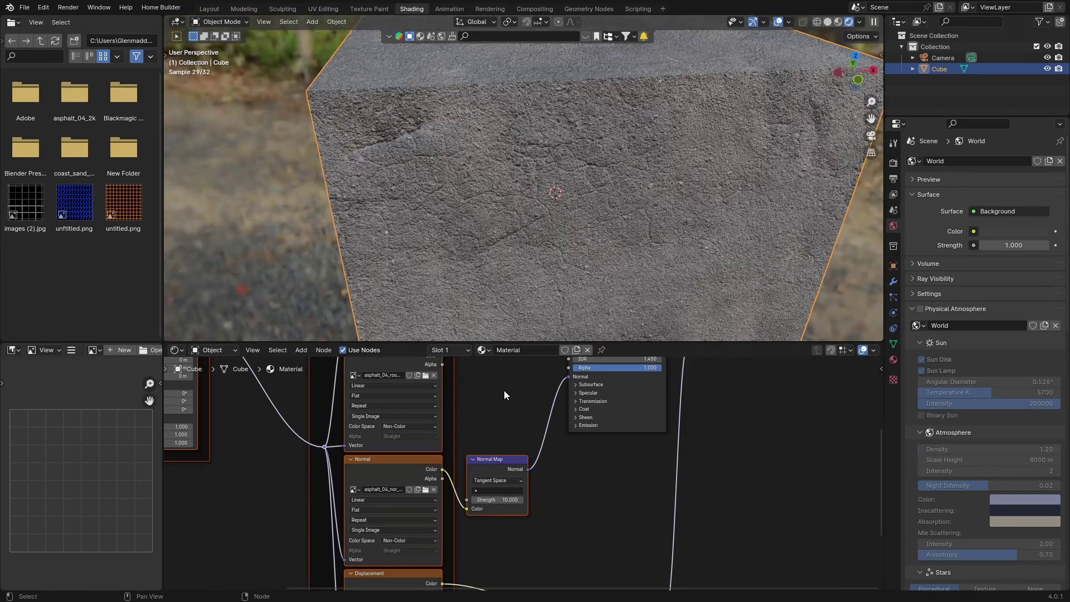
left_click_drag(498, 499, 465, 500)
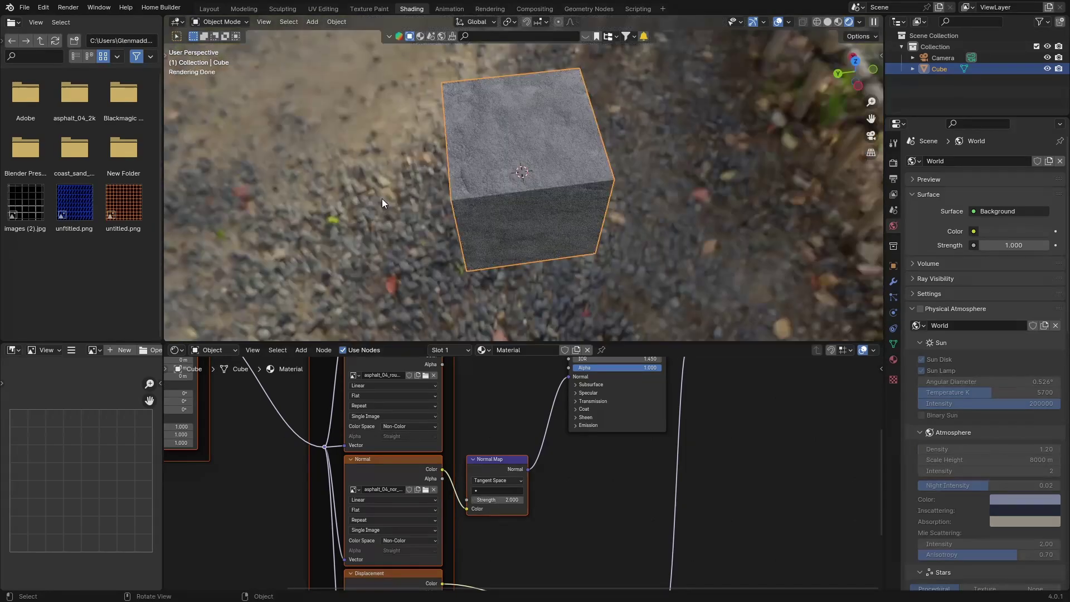
middle_click_drag(383, 199, 447, 177)
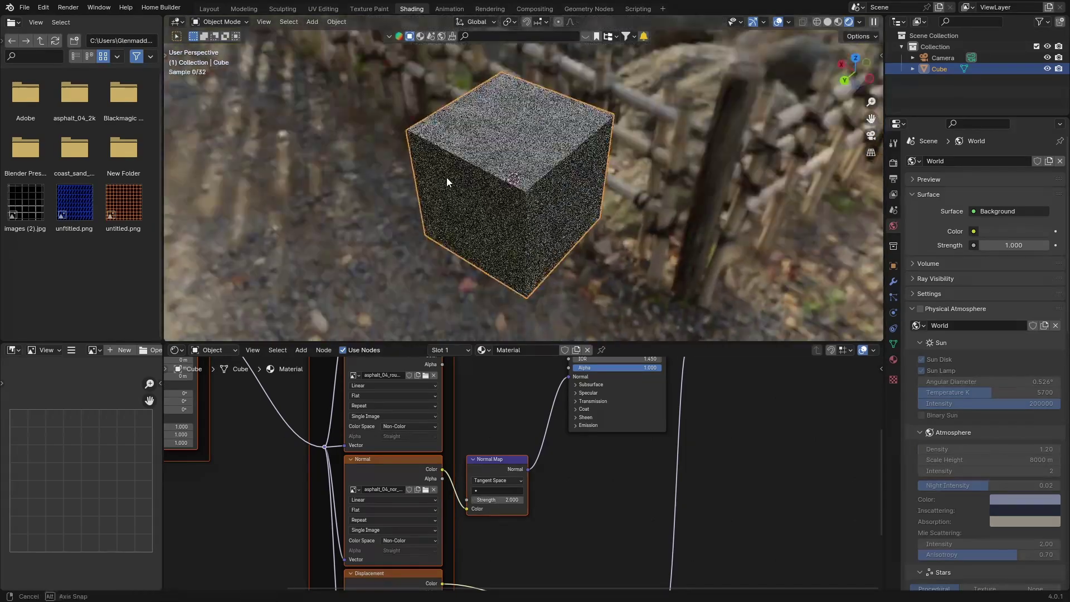
scroll(252, 125, "up", 10)
Step: Replace the cube with an enlarged plane in the Layout workspace
left_click(209, 8)
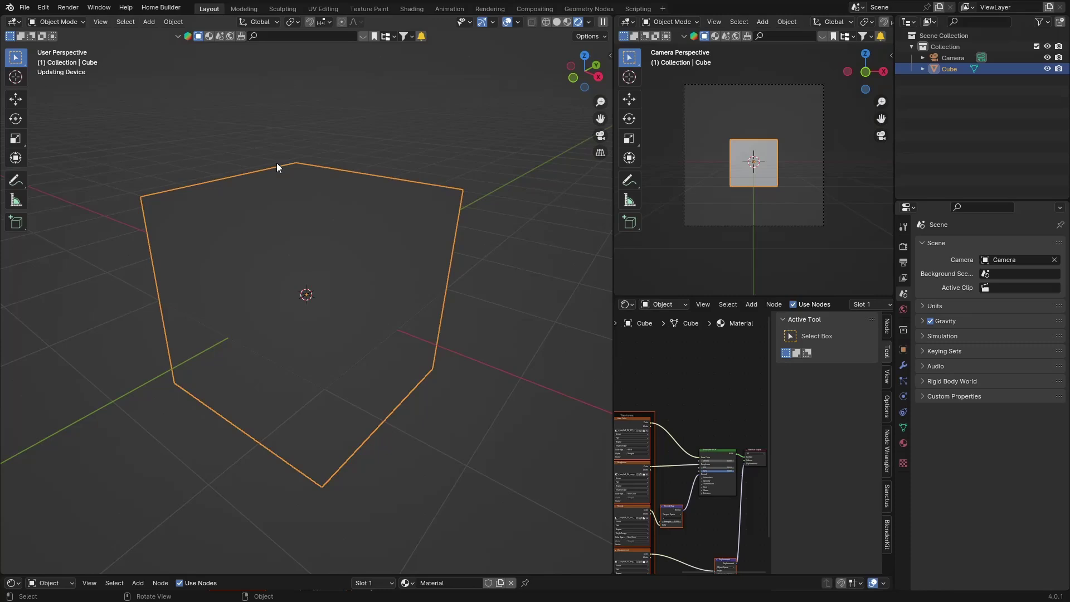
key("Delete")
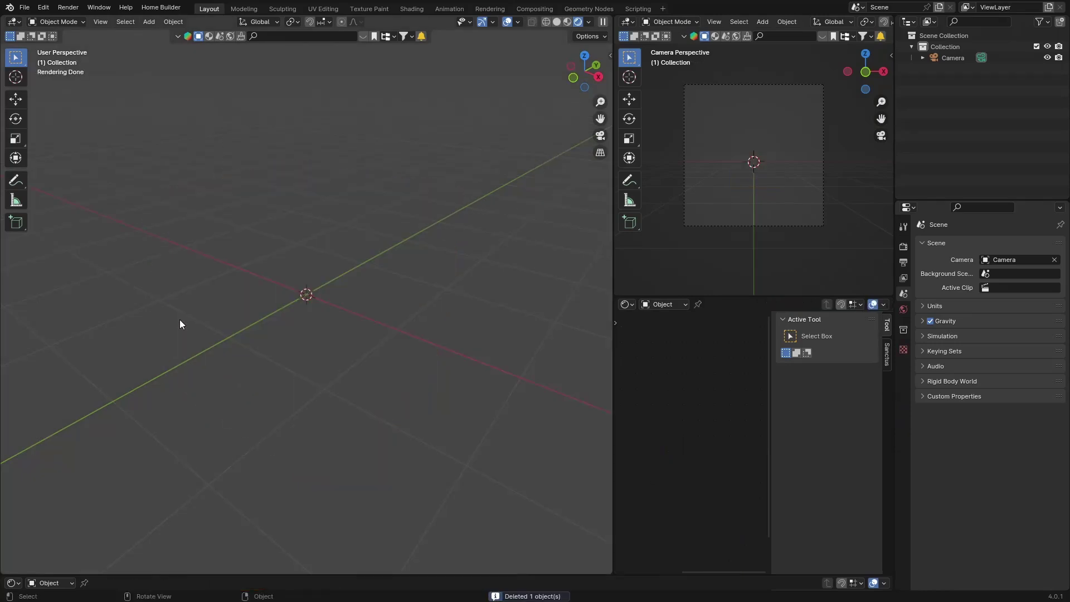
key("shift+a")
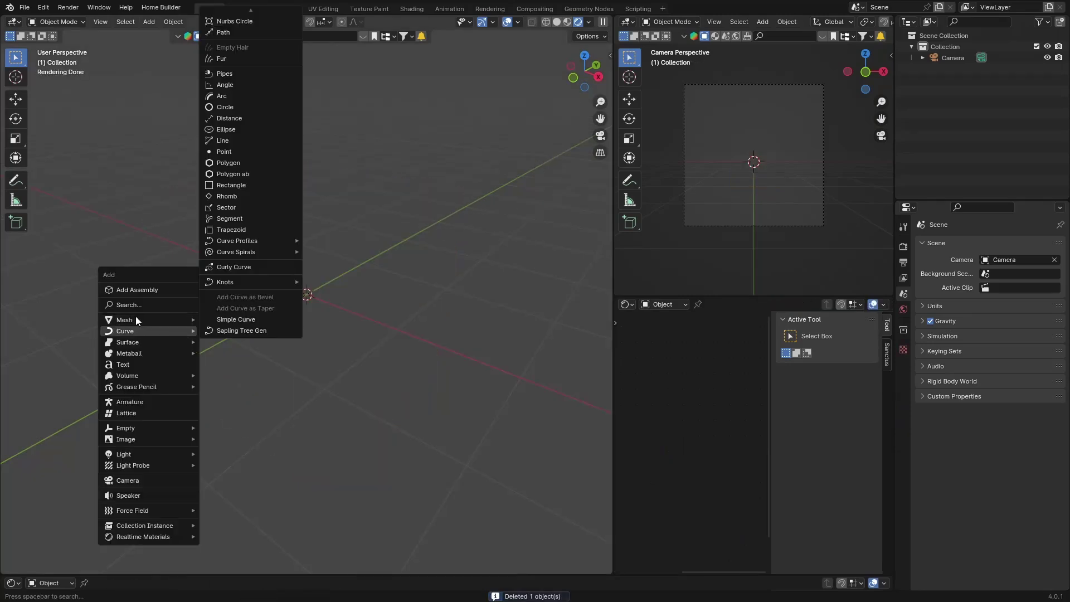
mouse_move(136, 320)
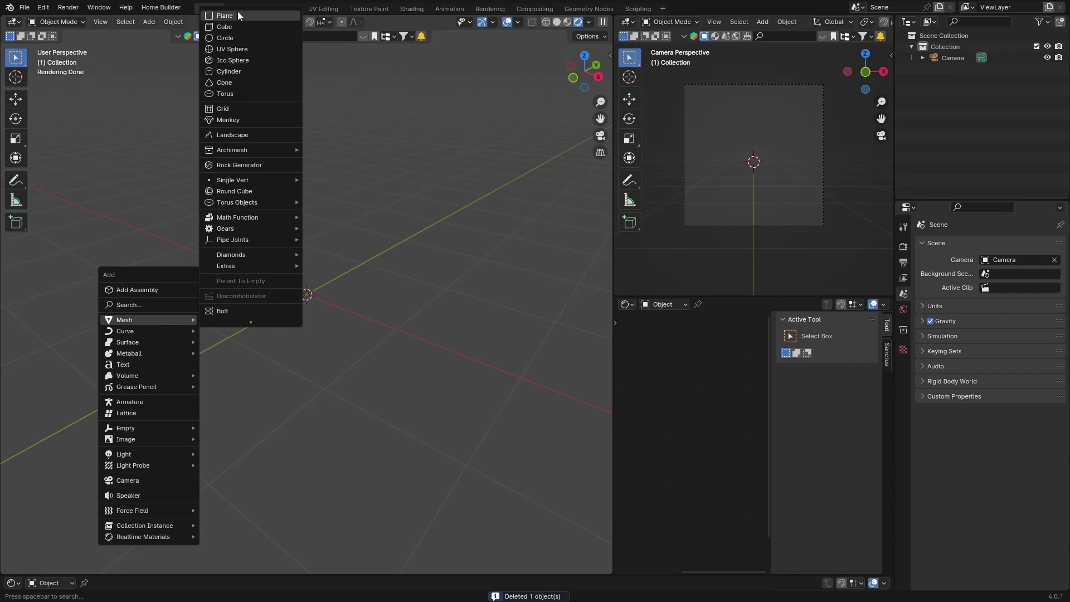
left_click(238, 13)
key("s")
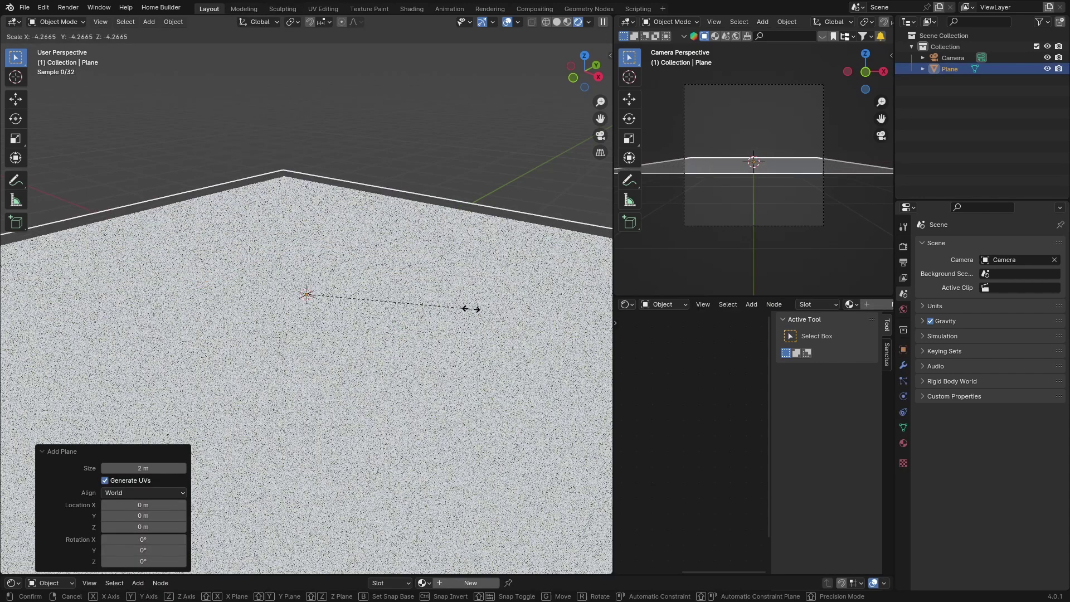
left_click(493, 311)
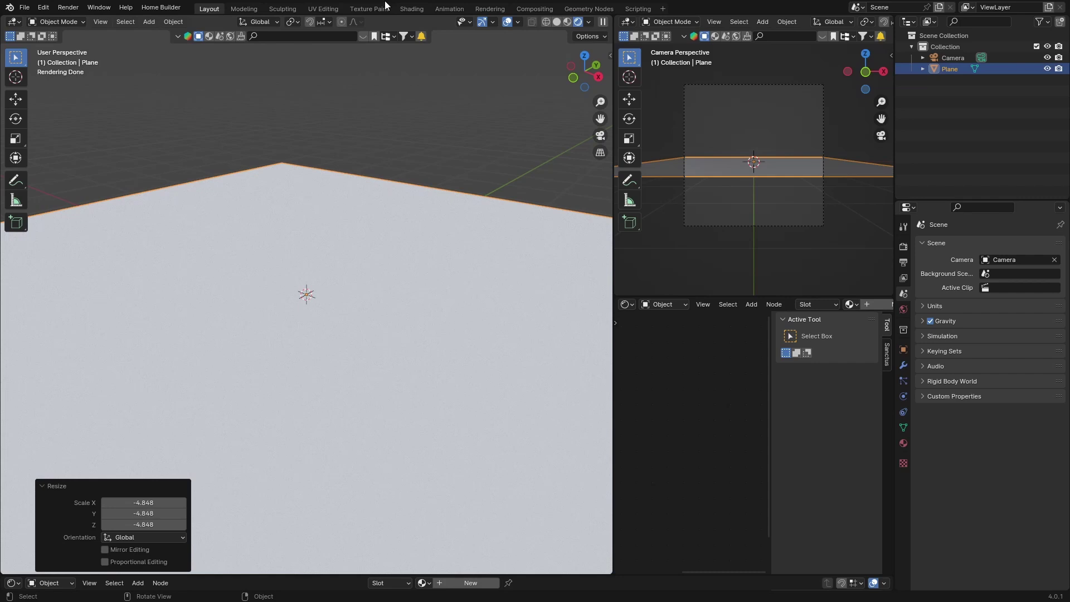
Step: Build the plane's Principled BSDF material from all five asphalt_04 maps via Ctrl+Shift+T
left_click(403, 8)
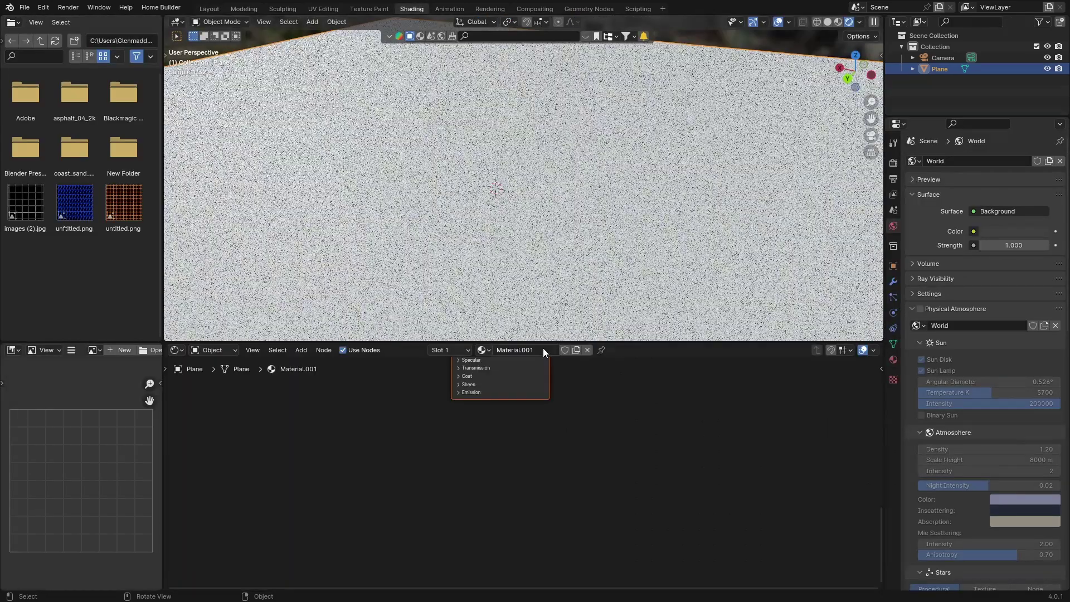
scroll(361, 119, "down", 5)
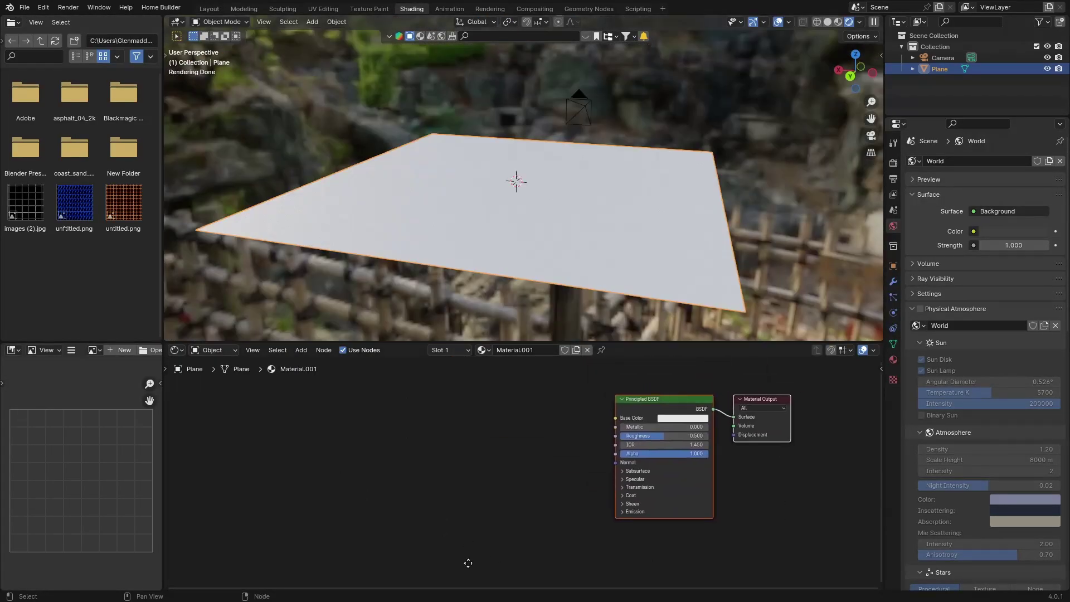
left_click(639, 407)
key("ctrl")
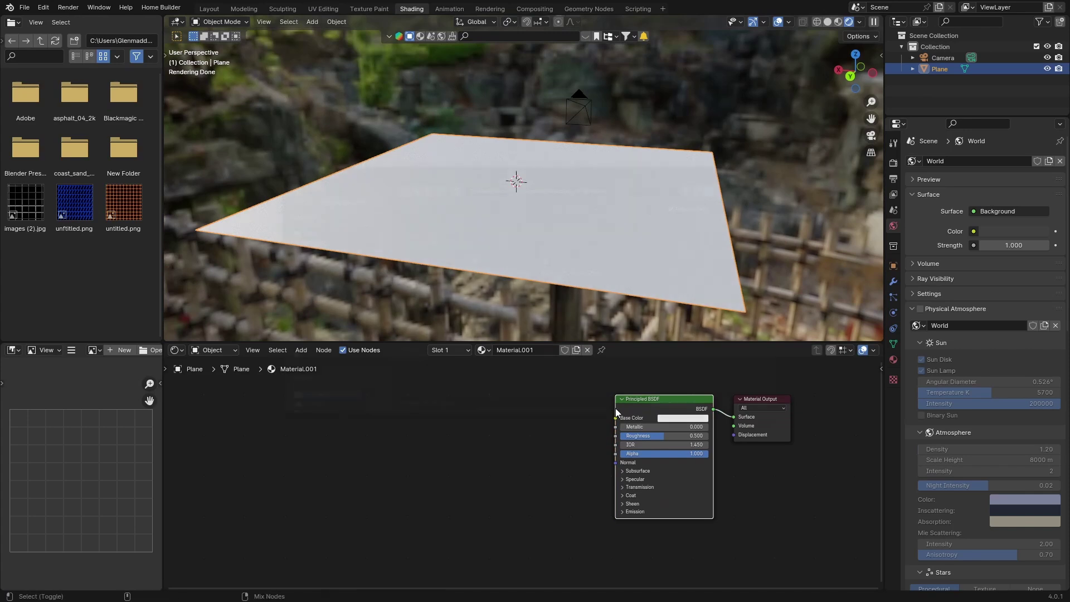
key("ctrl+shift+t")
left_click_drag(594, 320, 411, 236)
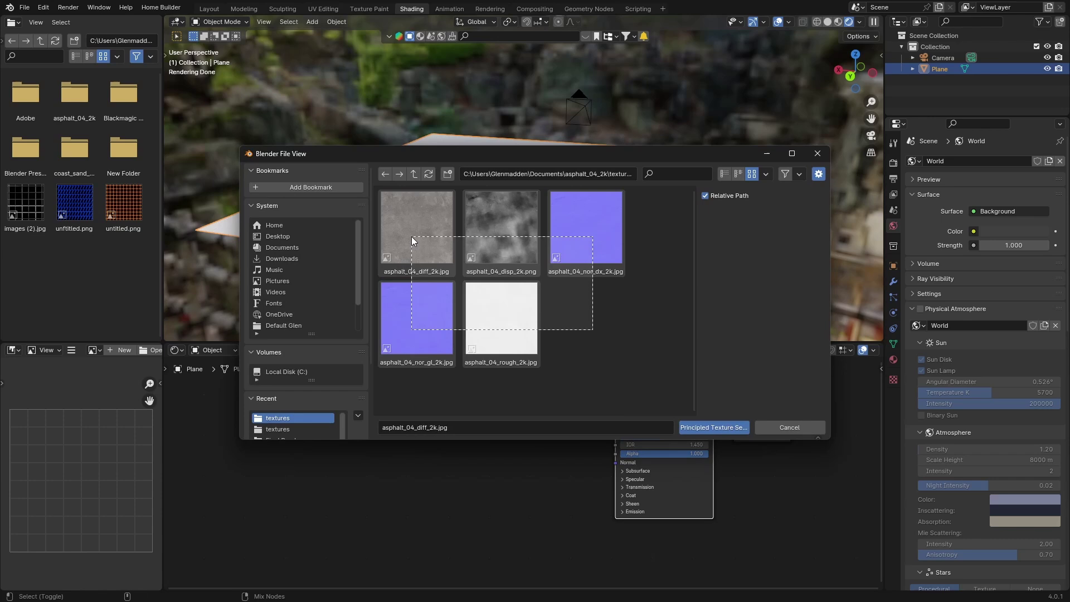
left_click(713, 428)
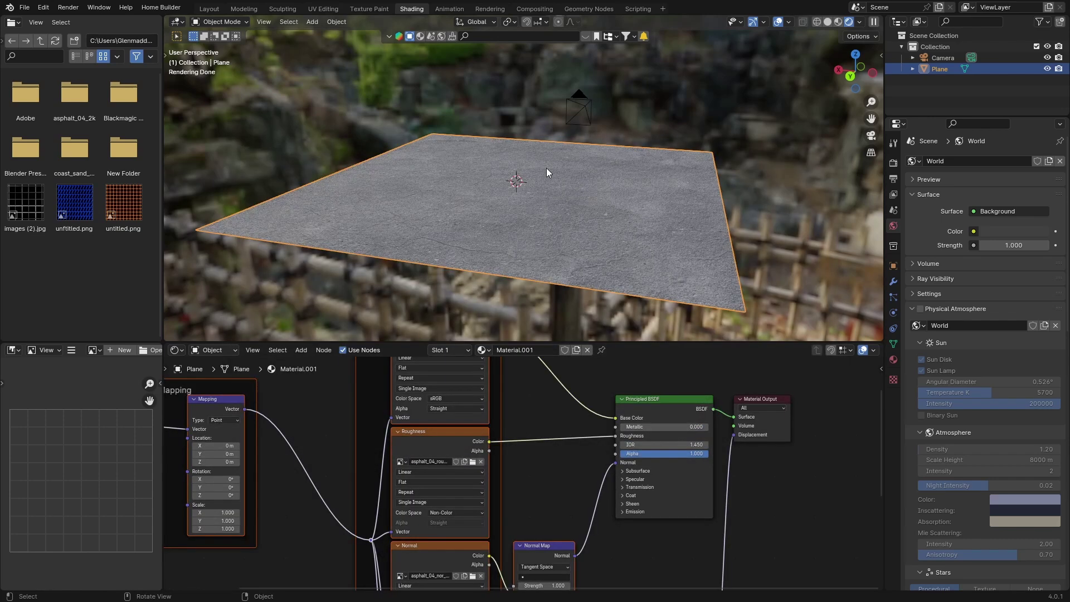
middle_click_drag(547, 169, 517, 167)
scroll(476, 163, "up", 4)
scroll(474, 165, "down", 5)
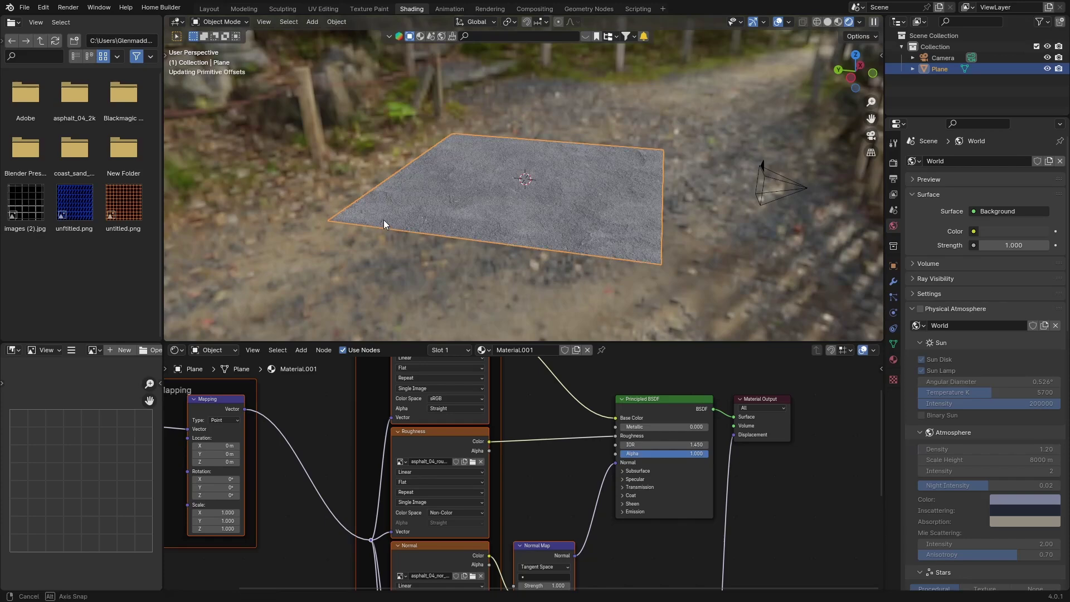
middle_click_drag(384, 220, 354, 231)
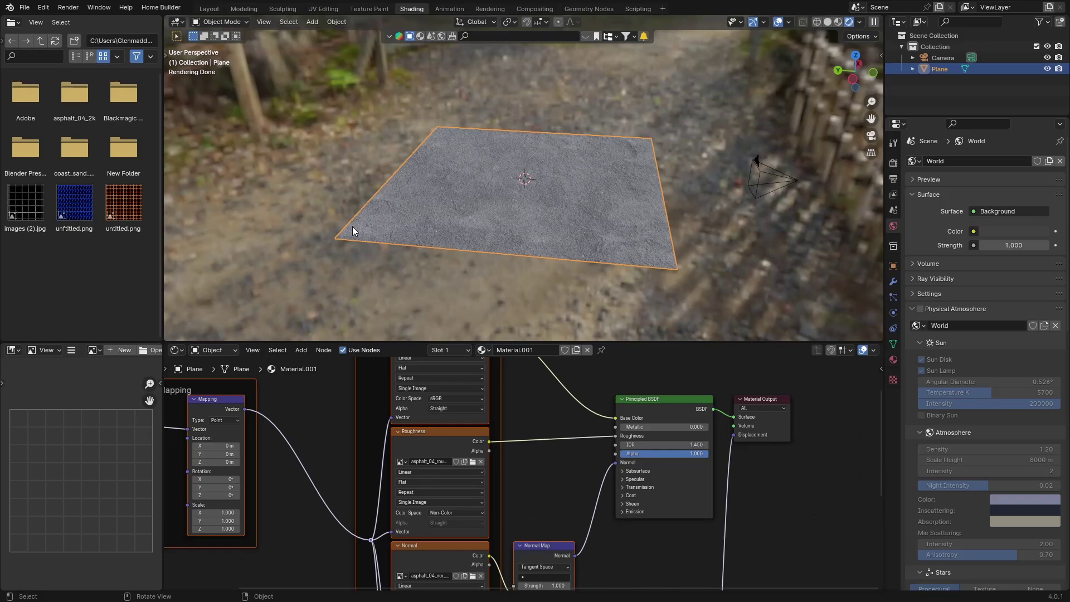
scroll(441, 210, "up", 5)
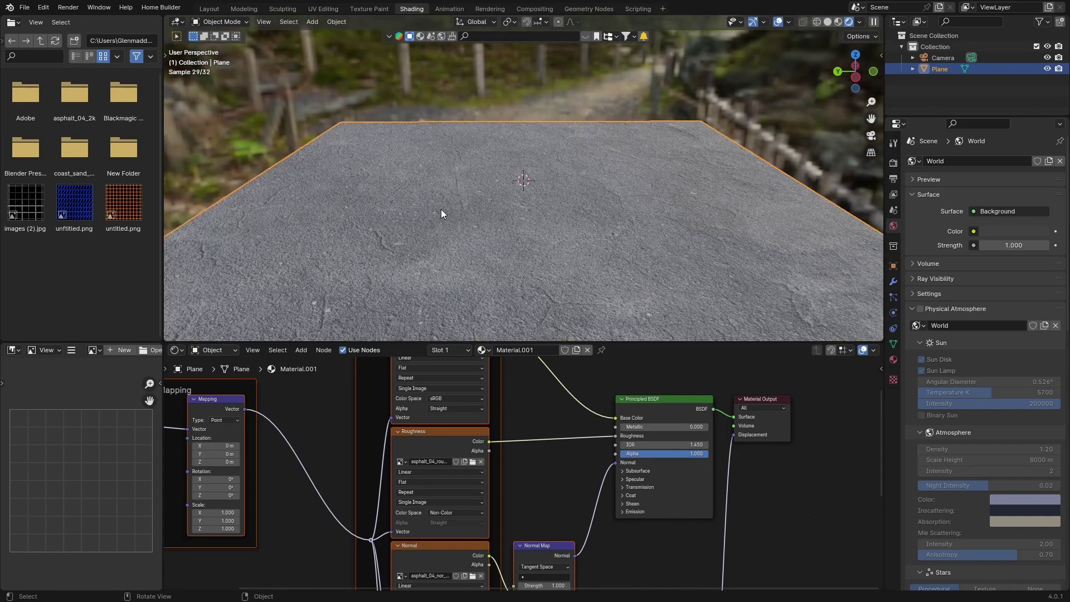